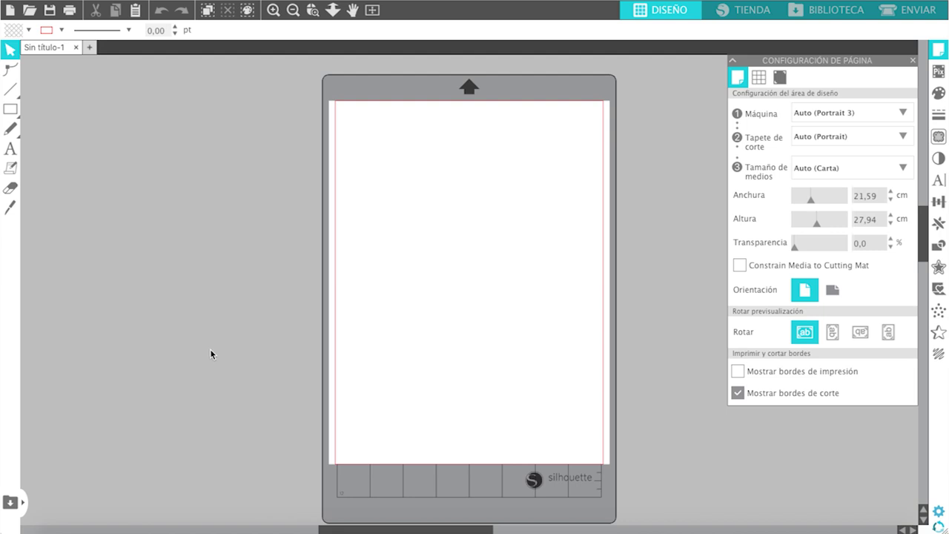
- Bring Hola_PlanetaSilhouette.jpg from the Portrait folder onto the design page
left_click(72, 524)
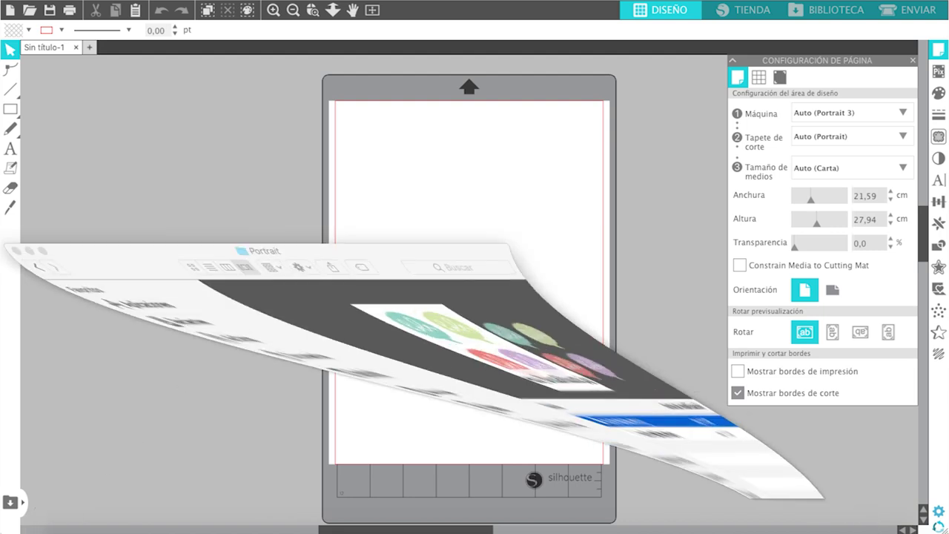
left_click_drag(351, 239, 307, 207)
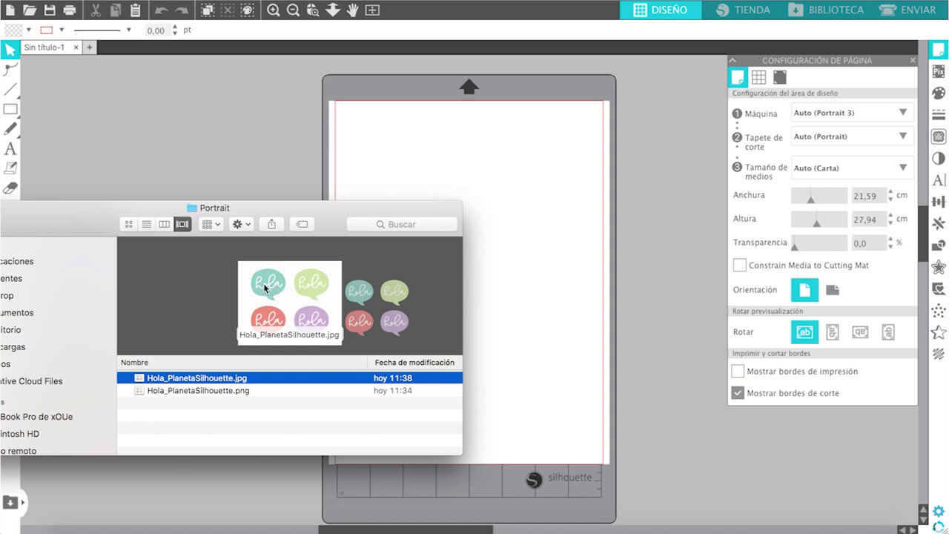
left_click_drag(265, 288, 549, 242)
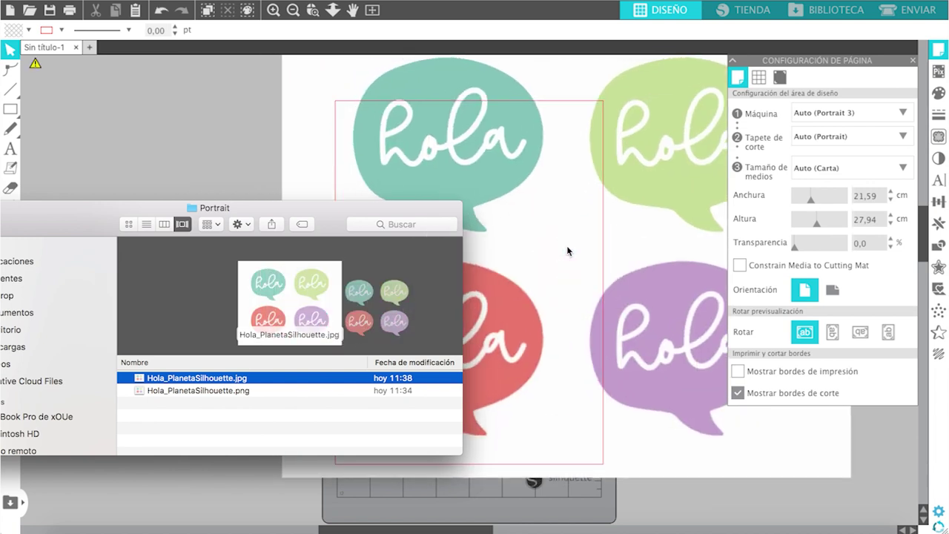
left_click(222, 123)
- Scale the image down to about 16.6 × 13.5 cm and place it in the upper half of the page, inside the cut border
left_click_drag(378, 162, 258, 286)
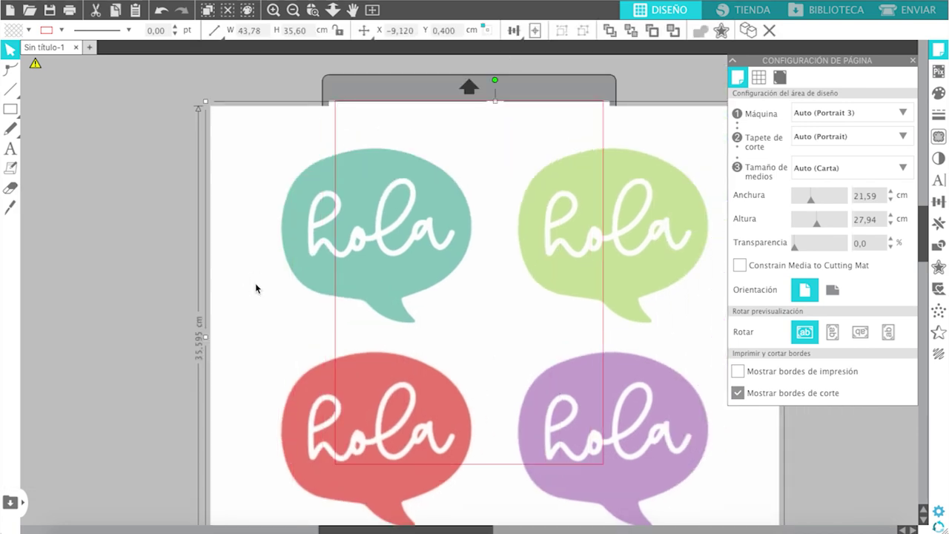
left_click_drag(204, 101, 639, 343)
left_click_drag(677, 442, 459, 156)
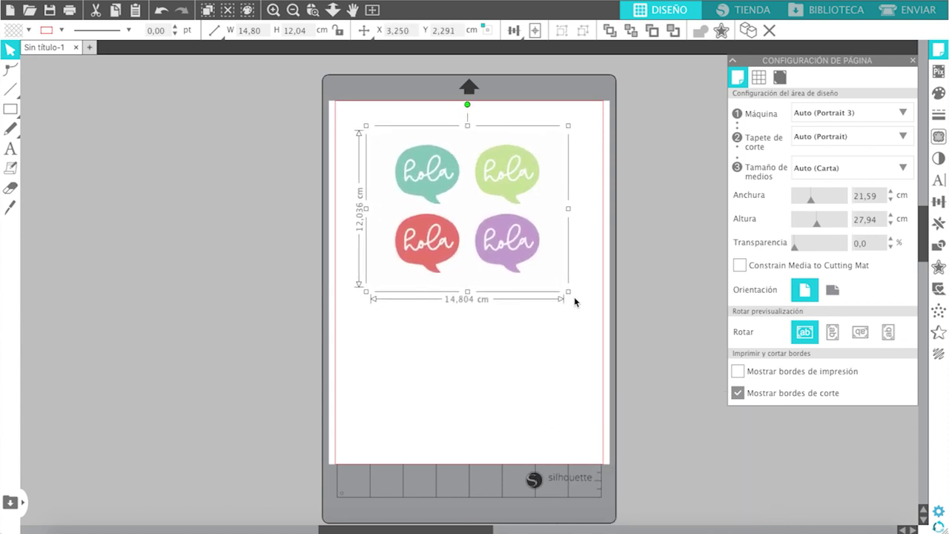
left_click_drag(569, 292, 601, 322)
mouse_move(502, 229)
left_mouse_down()
mouse_move(630, 239)
mouse_move(499, 236)
left_mouse_up()
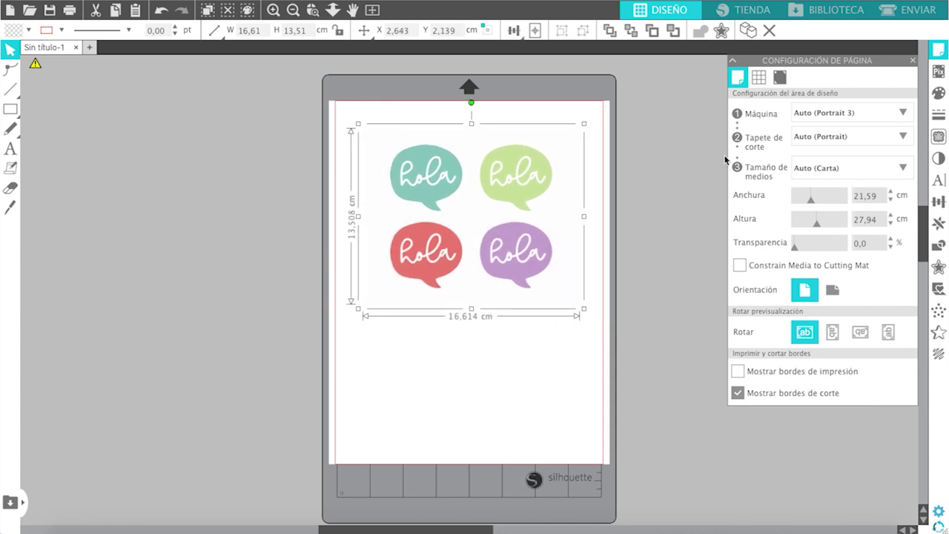
- Examine the image's cut lines in the send view, switching it to Cortar and back to No cortar before returning to the design
left_click(914, 17)
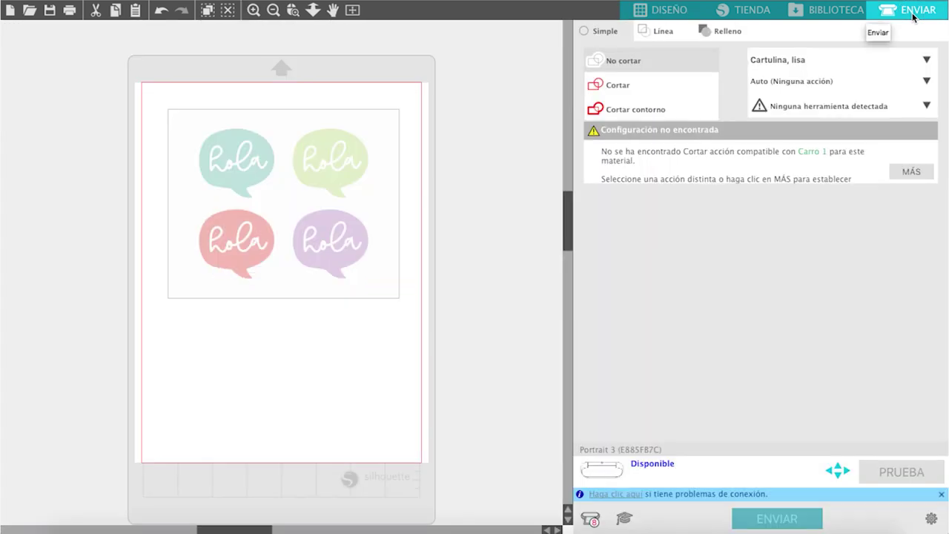
left_click(322, 163)
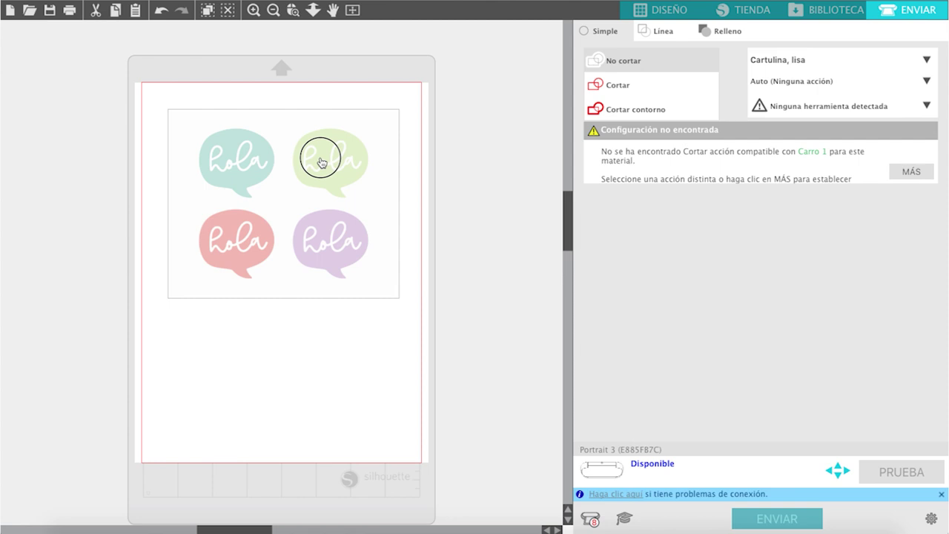
left_click(617, 85)
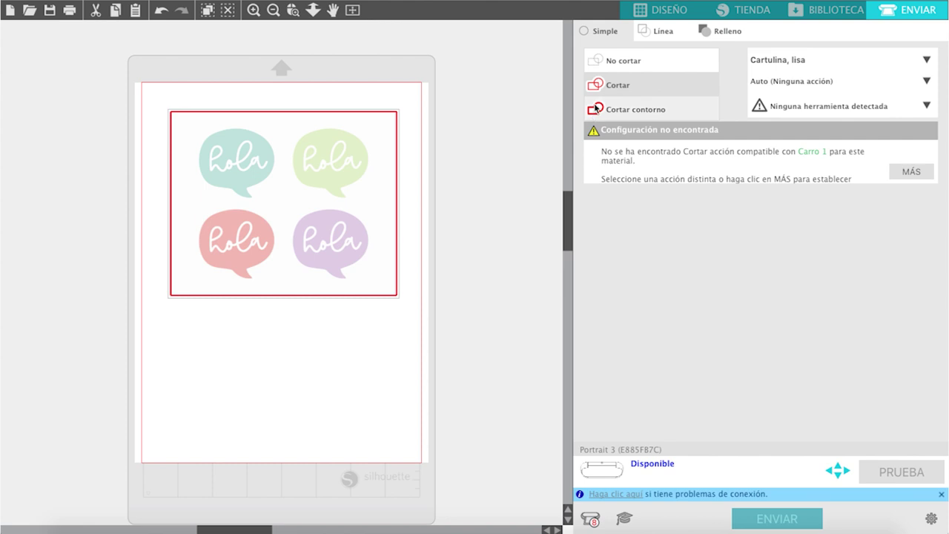
left_click(621, 60)
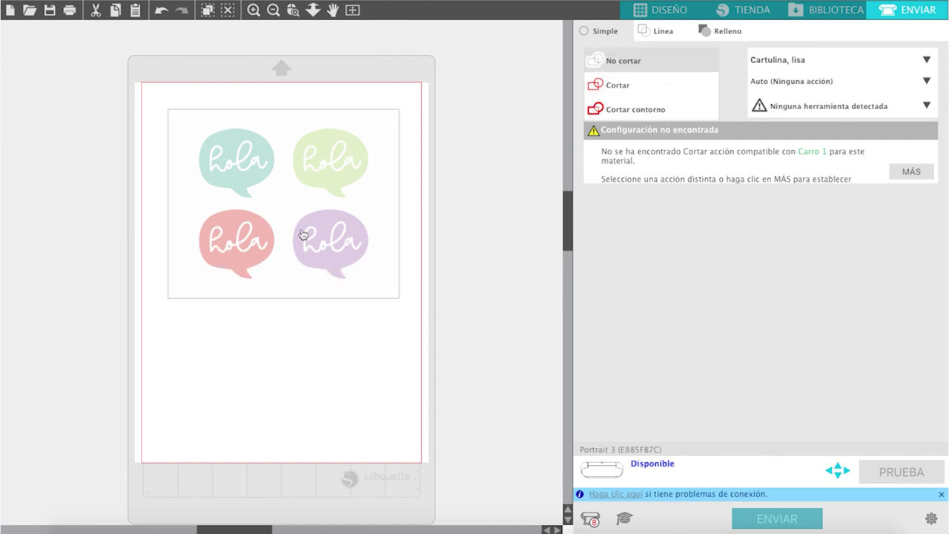
left_click(669, 11)
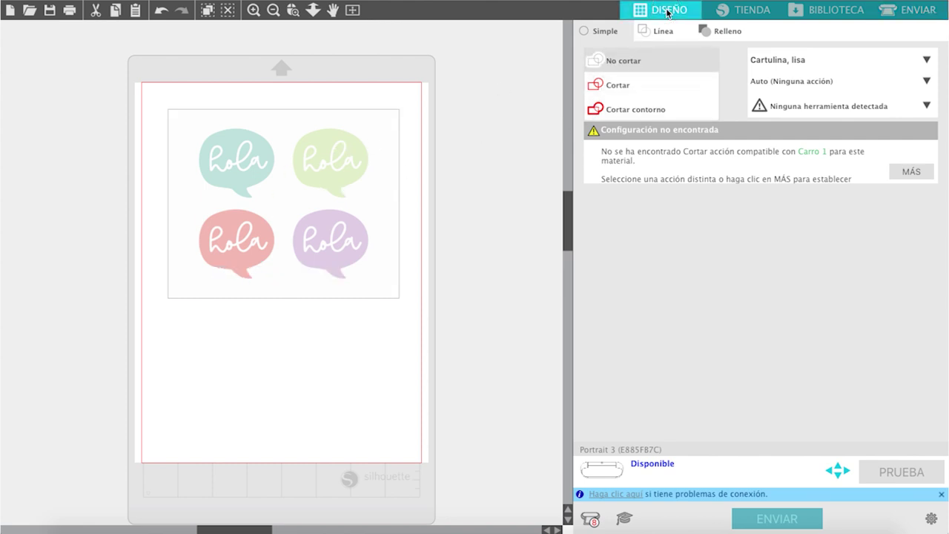
- Draw an ellipse of about 8.05 × 6.53 cm below the image and fill it with pink
mouse_move(8, 111)
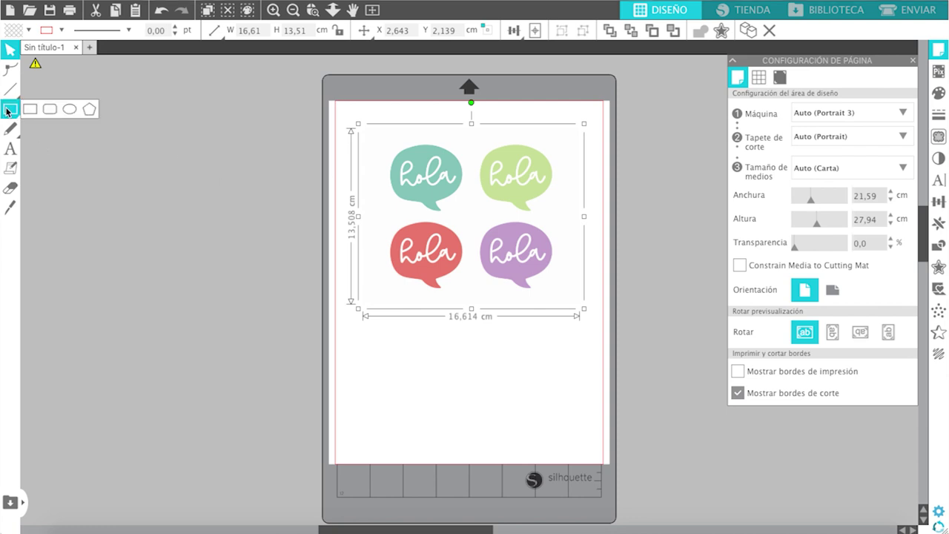
left_click(69, 109)
left_click_drag(400, 322, 501, 406)
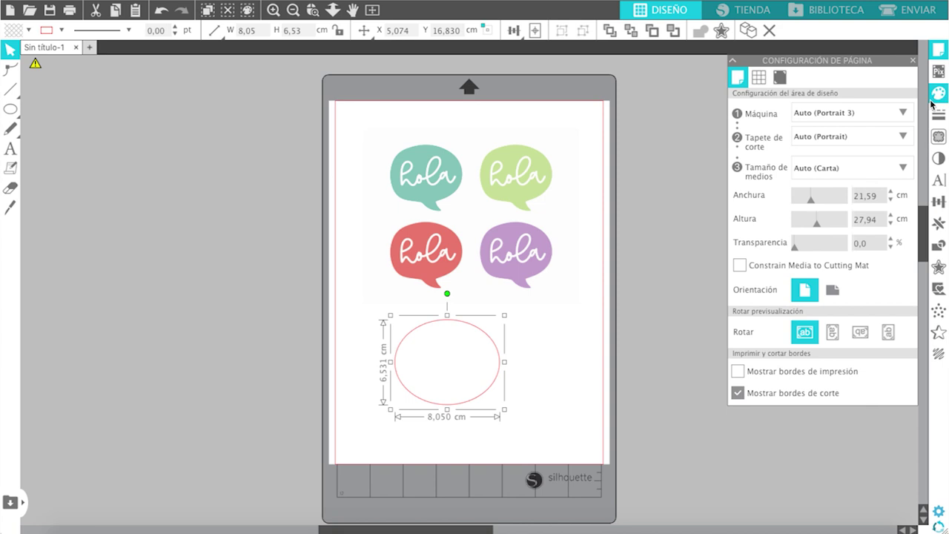
left_click(939, 93)
left_click(798, 226)
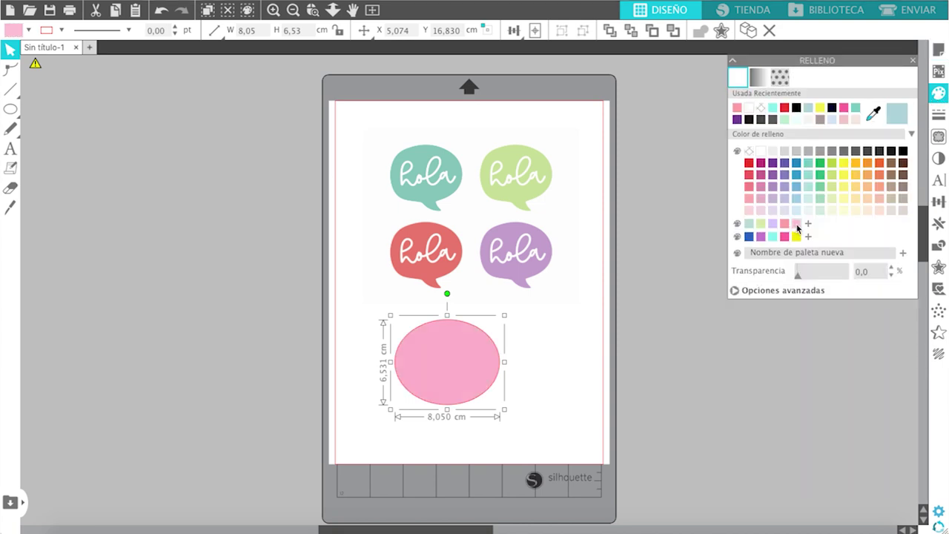
- Compare the cut lines of the ellipse and the image in the send view, and delete the ellipse from the design
left_click(911, 11)
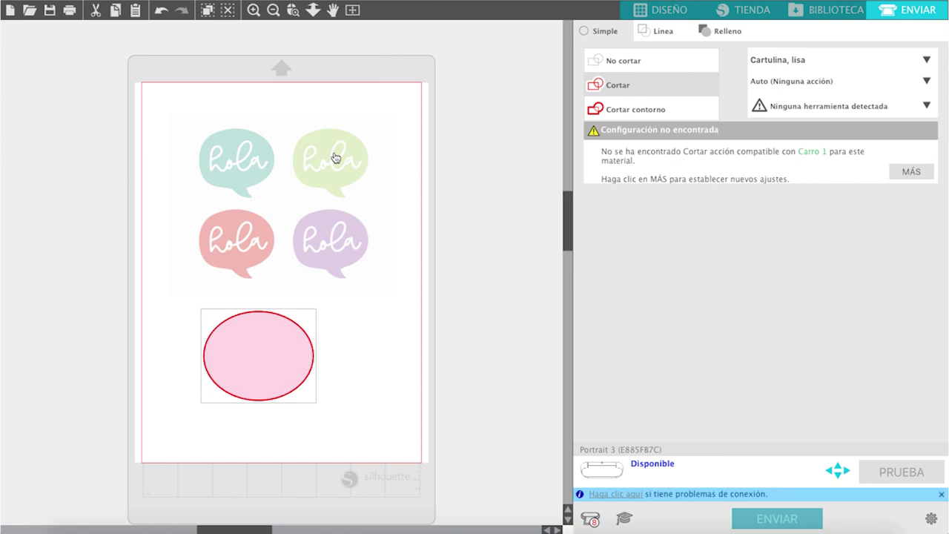
left_click_drag(439, 277, 186, 423)
left_click(665, 11)
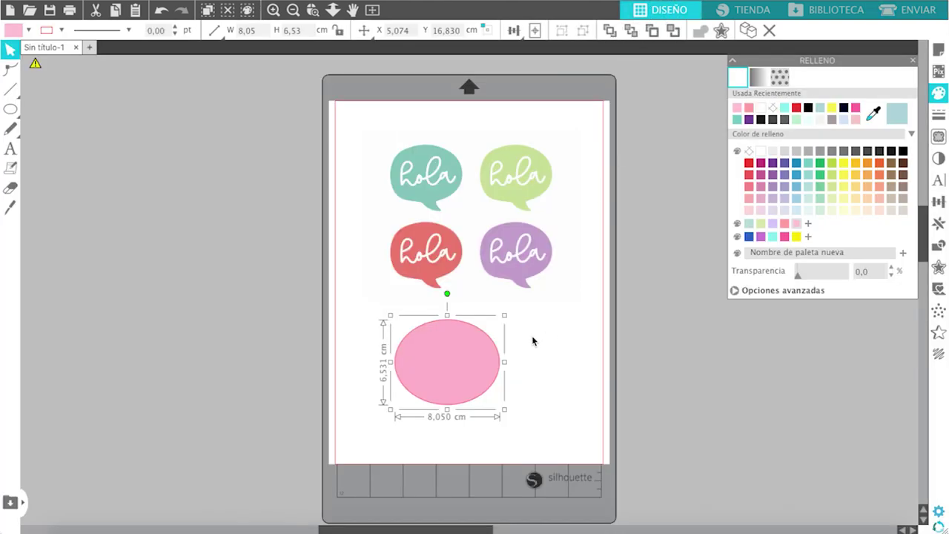
key("Delete")
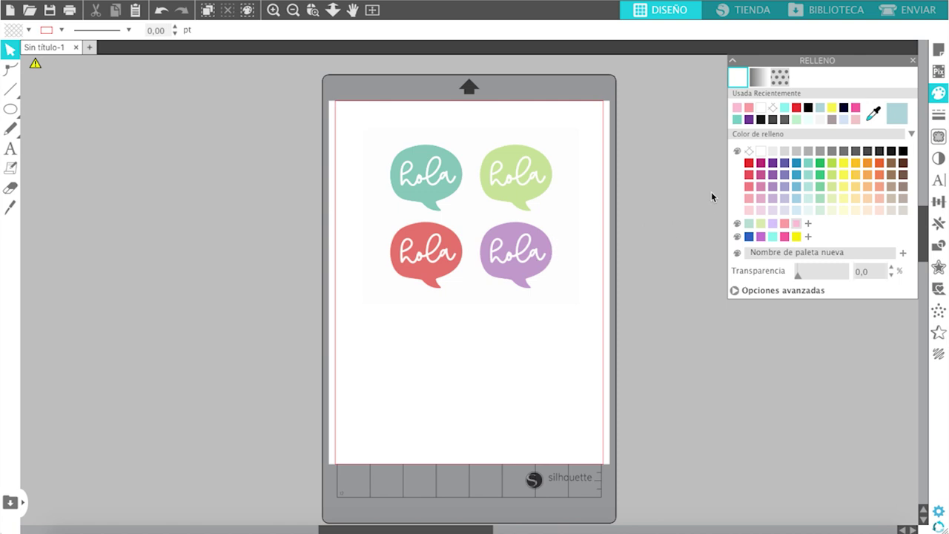
- Select a trace area of about 16.5 × 14.5 cm around the four hola speech bubbles
left_click(940, 139)
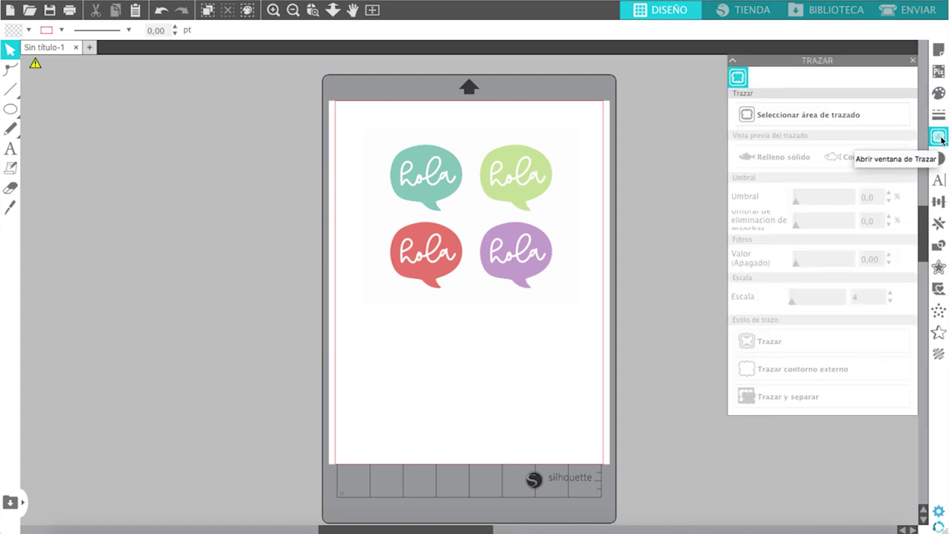
left_click(819, 124)
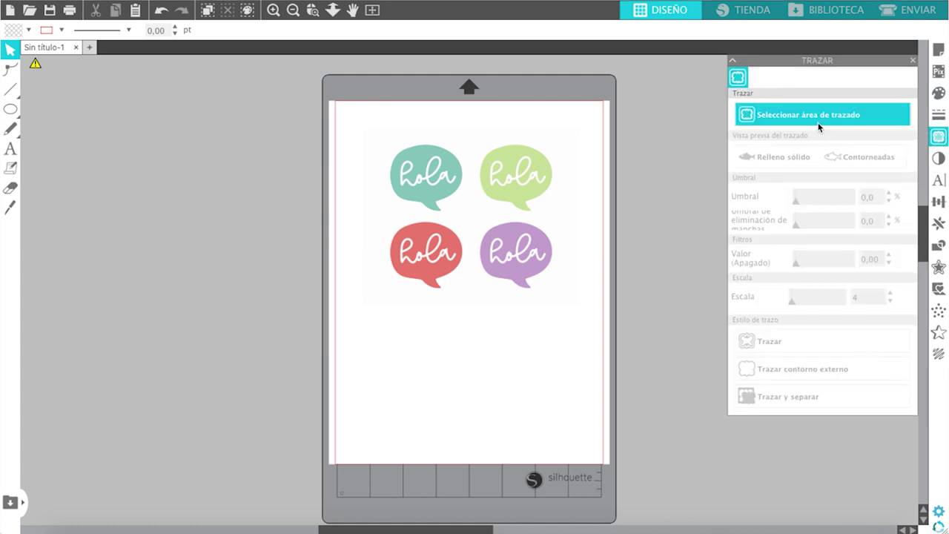
left_click(799, 114)
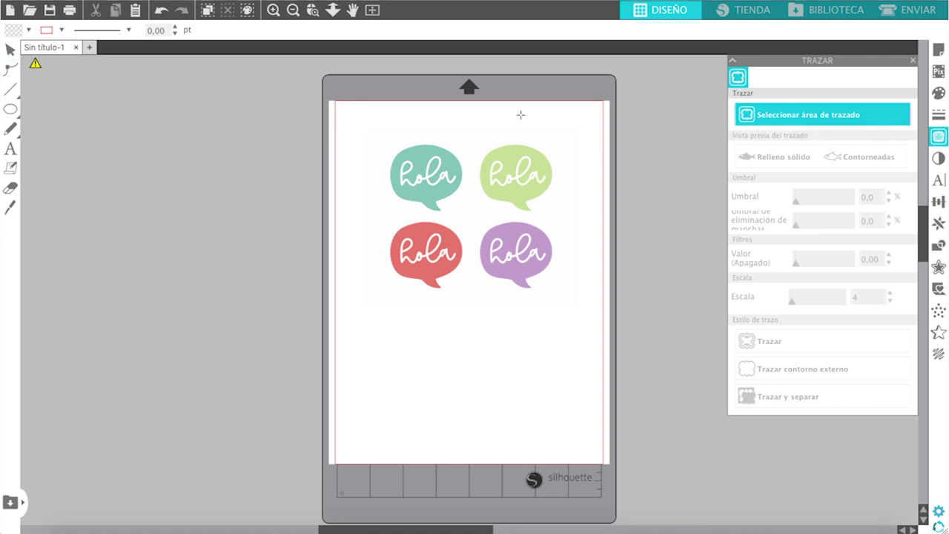
left_click_drag(371, 124, 582, 314)
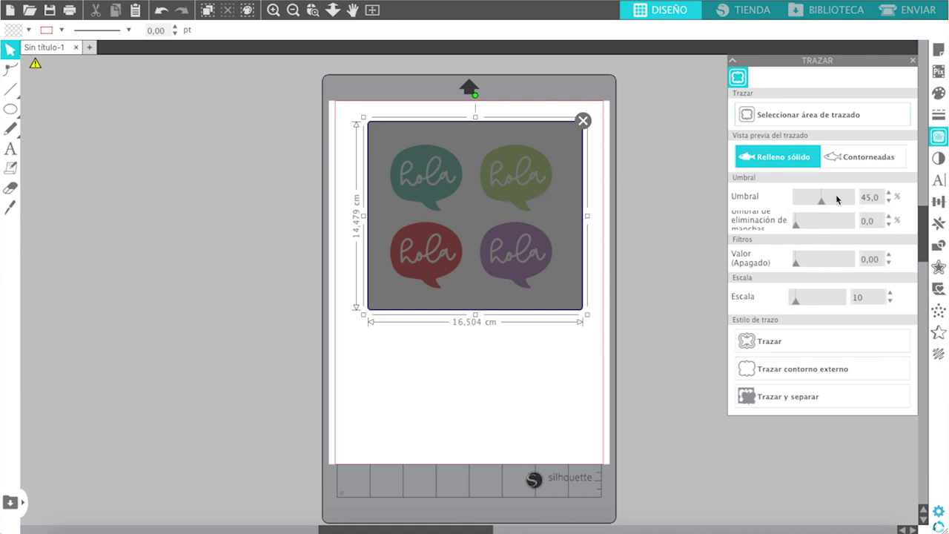
- Trace the speech bubbles and their lettering with the Trazar style, using a threshold of 86% and a scale of 4
left_click_drag(823, 199, 846, 207)
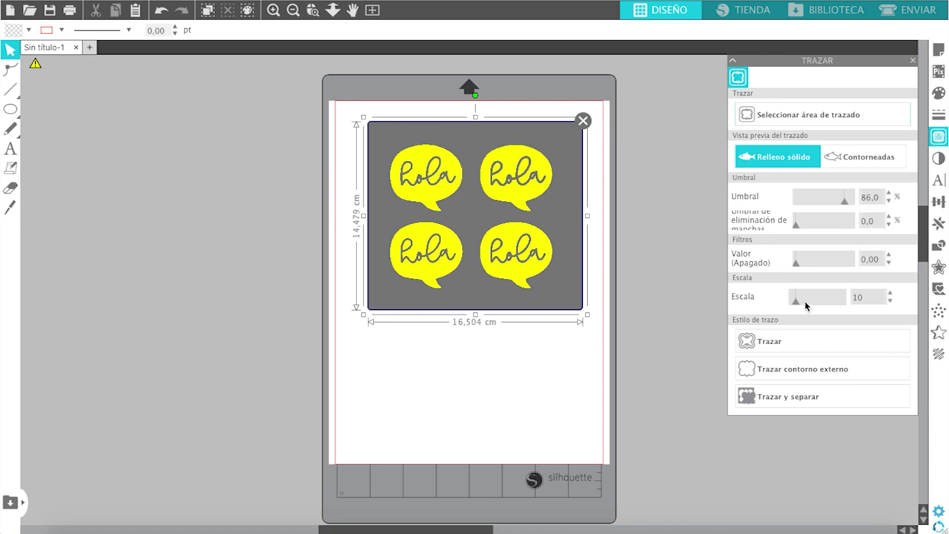
left_click_drag(798, 304, 779, 305)
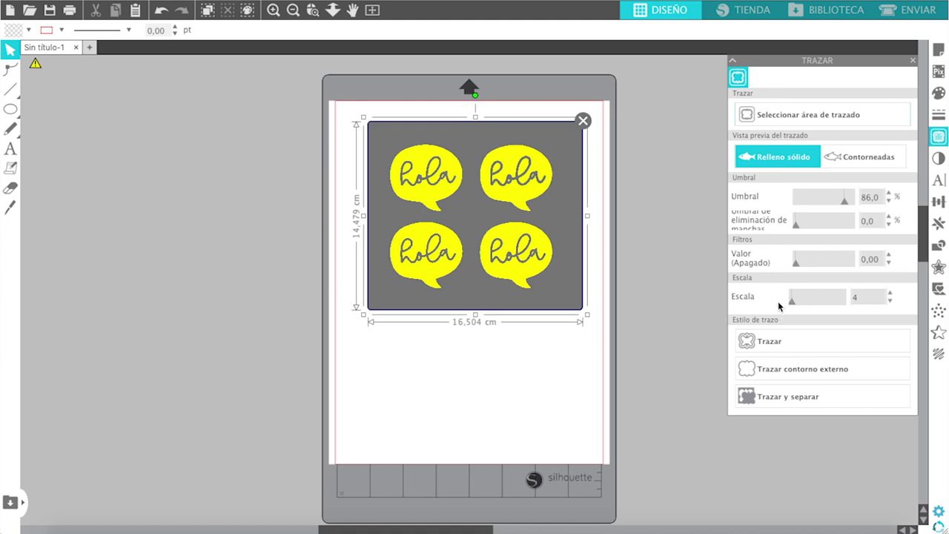
left_click(775, 345)
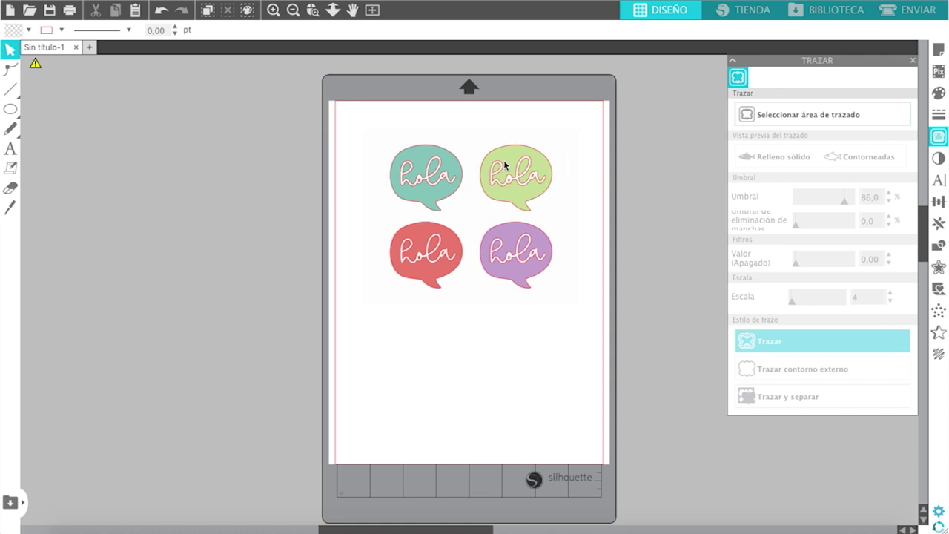
- Check the traced cut lines in the send view, and move the tracing off the page beside the mat
left_click(898, 14)
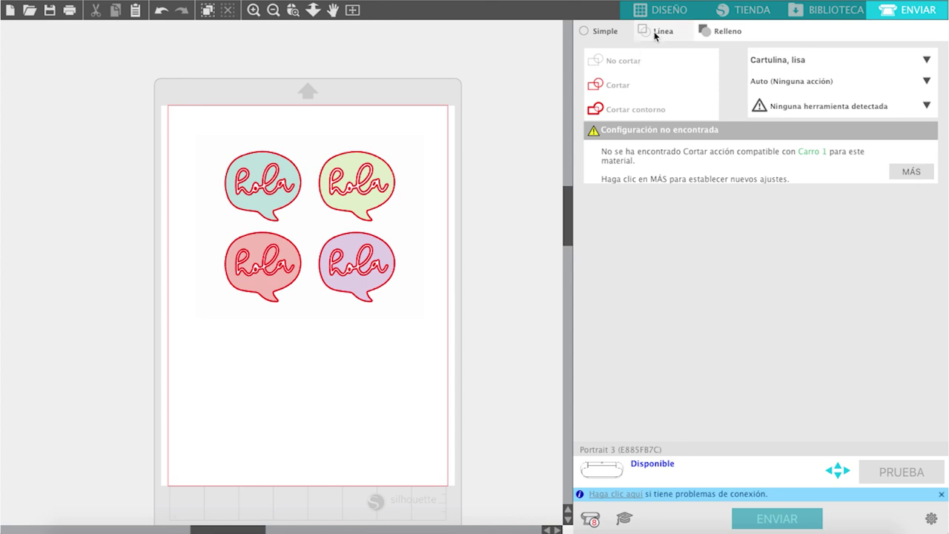
left_click(664, 11)
mouse_move(528, 188)
left_mouse_down()
mouse_move(314, 213)
mouse_move(199, 178)
left_mouse_up()
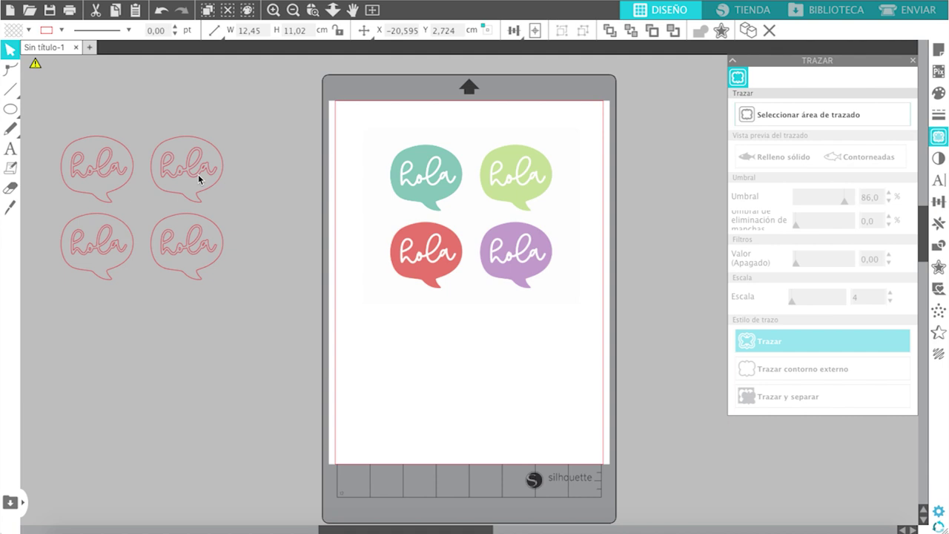
left_click(171, 176)
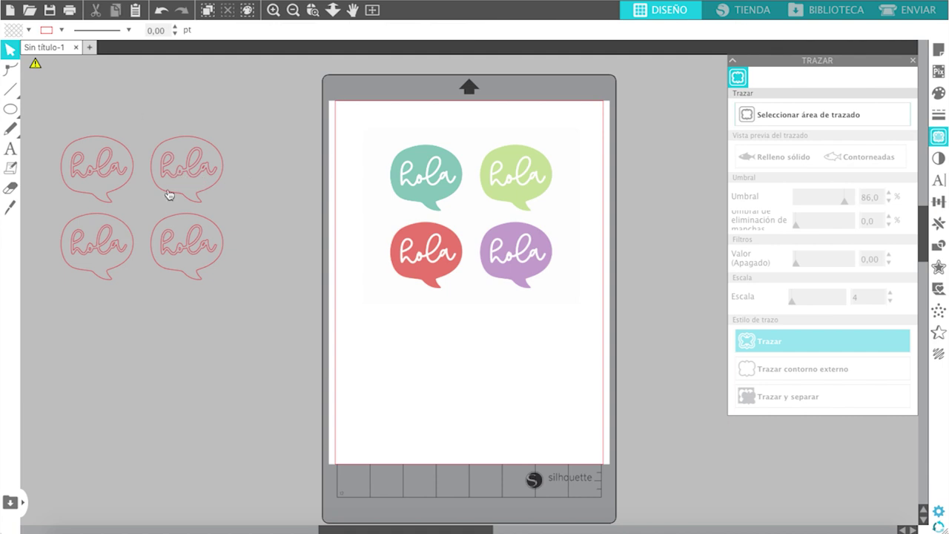
- Trace only the outer contour of the four speech bubbles, with a threshold of 85% and a scale of 4
left_click(783, 111)
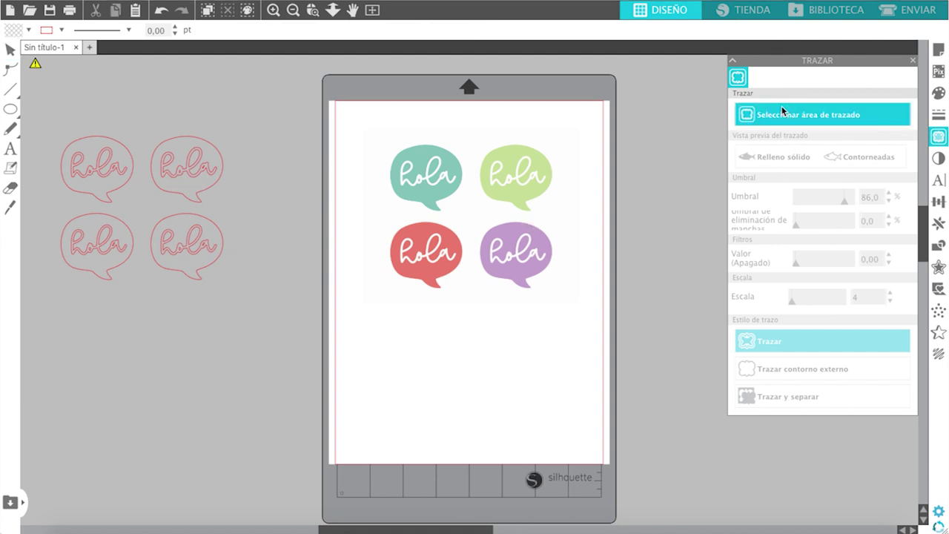
mouse_move(369, 121)
left_mouse_down()
mouse_move(556, 263)
mouse_move(585, 307)
left_mouse_up()
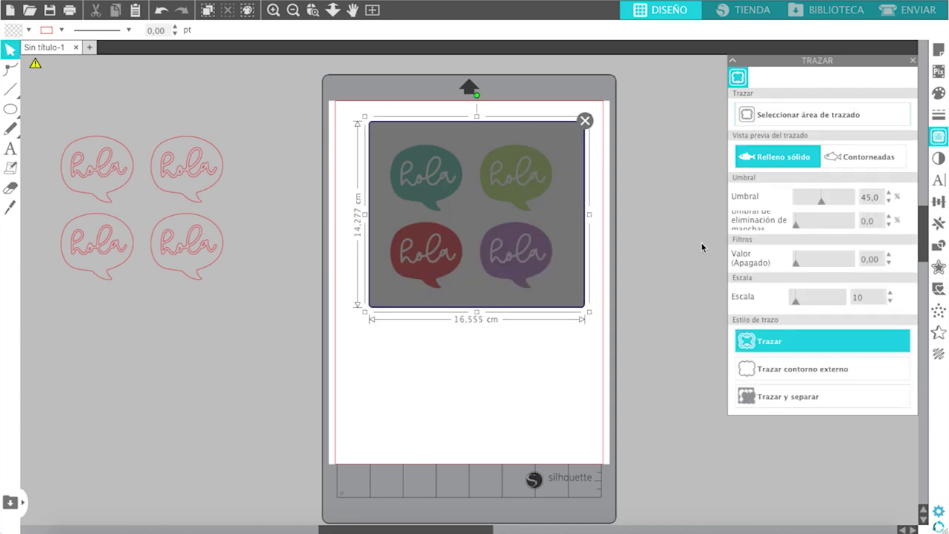
left_click_drag(826, 205, 844, 210)
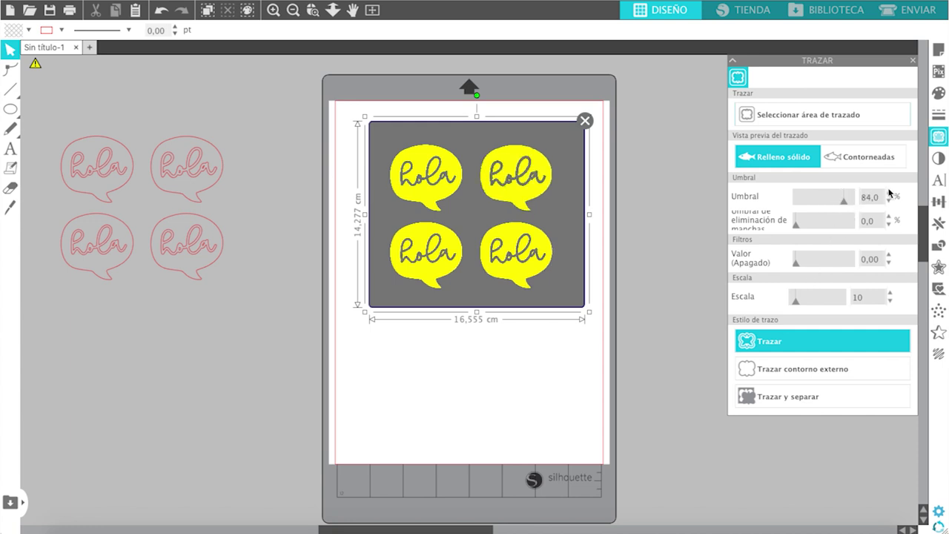
left_click_drag(796, 298, 776, 306)
left_click(764, 371)
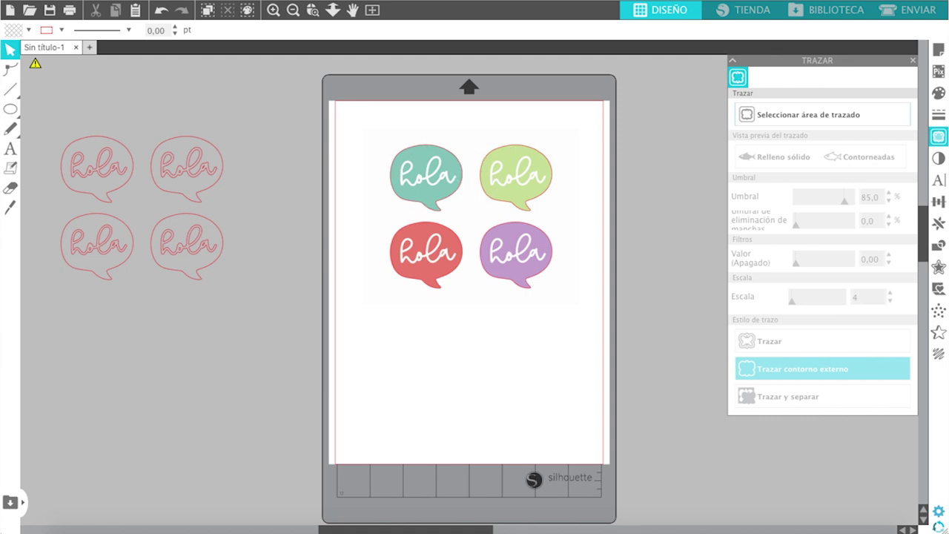
- Check the outer contour cut lines in the send view, and move the image with its contours off the page below the first tracing
left_click(911, 13)
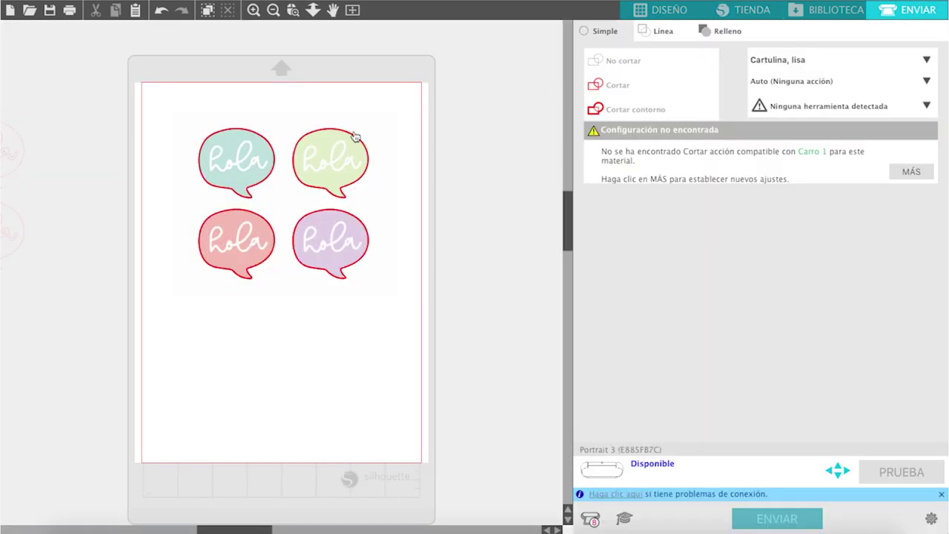
left_click(664, 11)
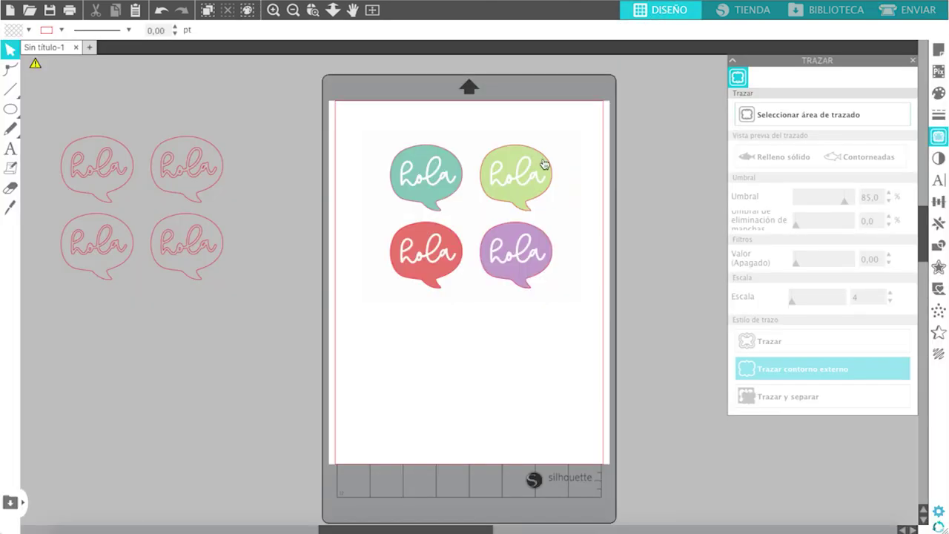
left_click_drag(631, 108, 340, 349)
left_click(434, 180)
left_click_drag(434, 180, 111, 359)
left_click(247, 272)
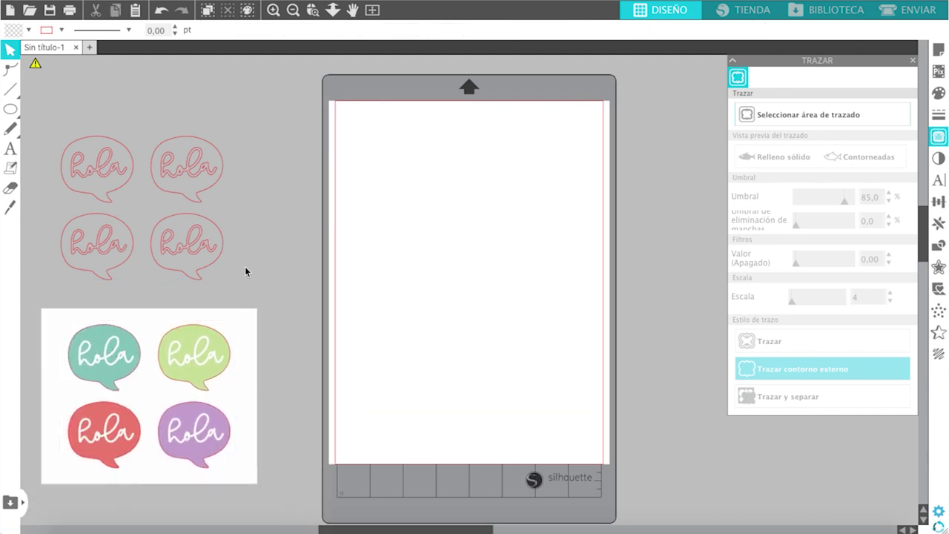
- Place a copy of the image without its contours back on the page at about X 2.44 cm, Y 2.09 cm
left_click(253, 333)
left_click_drag(252, 324, 586, 151)
- Trace and detach the four speech bubbles from the image on the page, with a threshold of 85% and a scale of 4
left_click(808, 114)
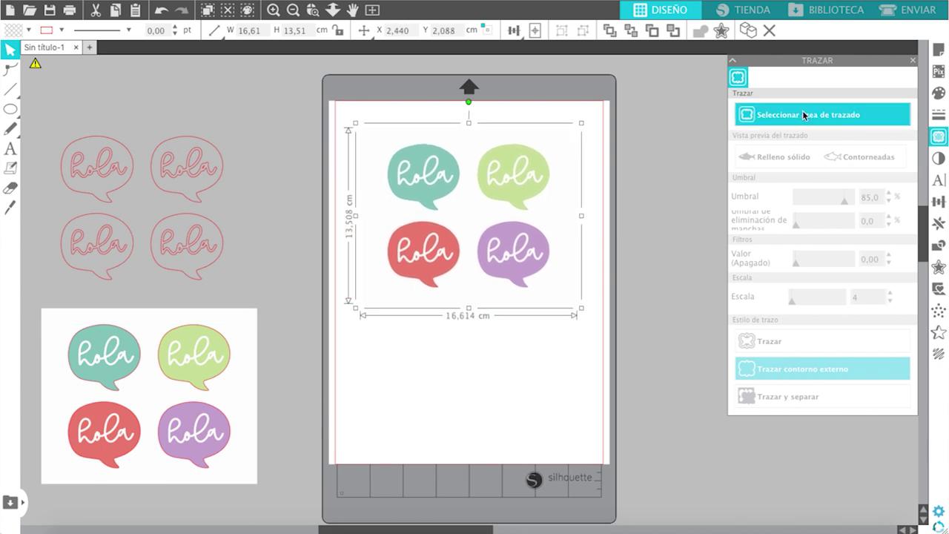
mouse_move(365, 130)
left_mouse_down()
mouse_move(502, 294)
mouse_move(580, 313)
left_mouse_up()
left_click_drag(824, 201, 847, 207)
left_click_drag(797, 301, 772, 307)
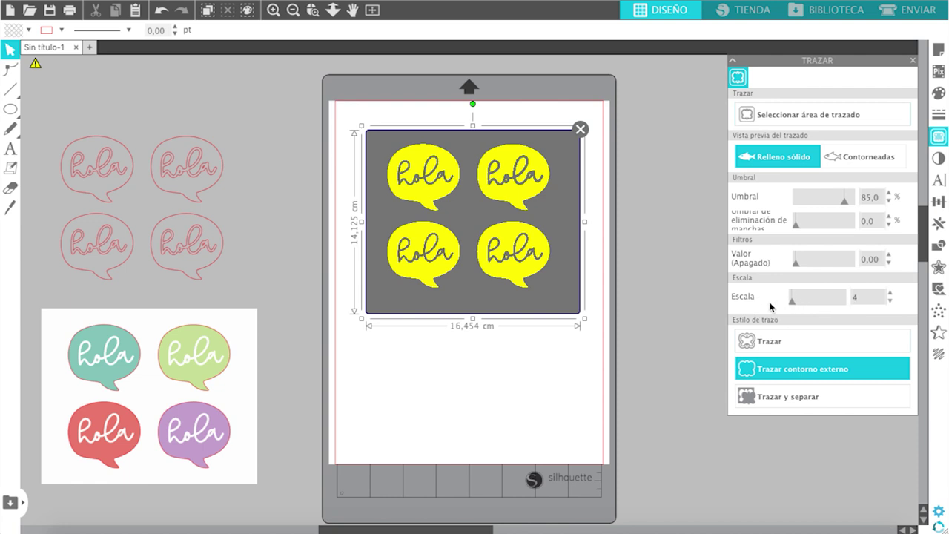
left_click(776, 401)
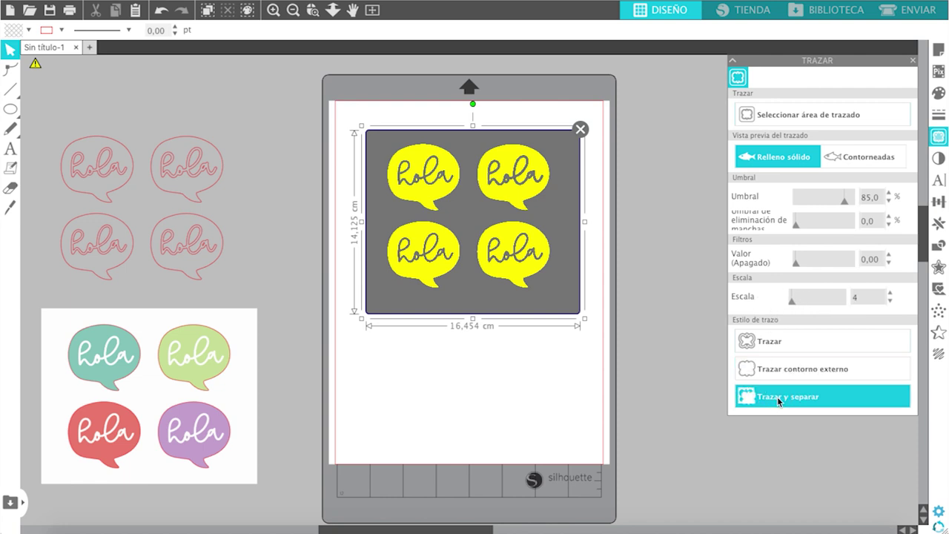
left_click(778, 401)
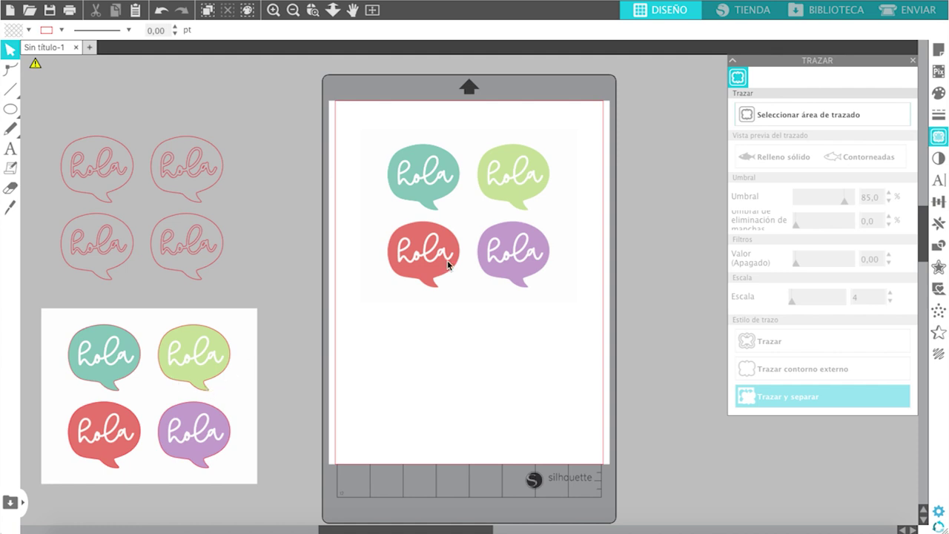
- Move the leftover image background off the page to the right of the mat, and shift the detached green bubble slightly
left_click_drag(470, 221, 691, 215)
scroll(652, 367, "right", 5)
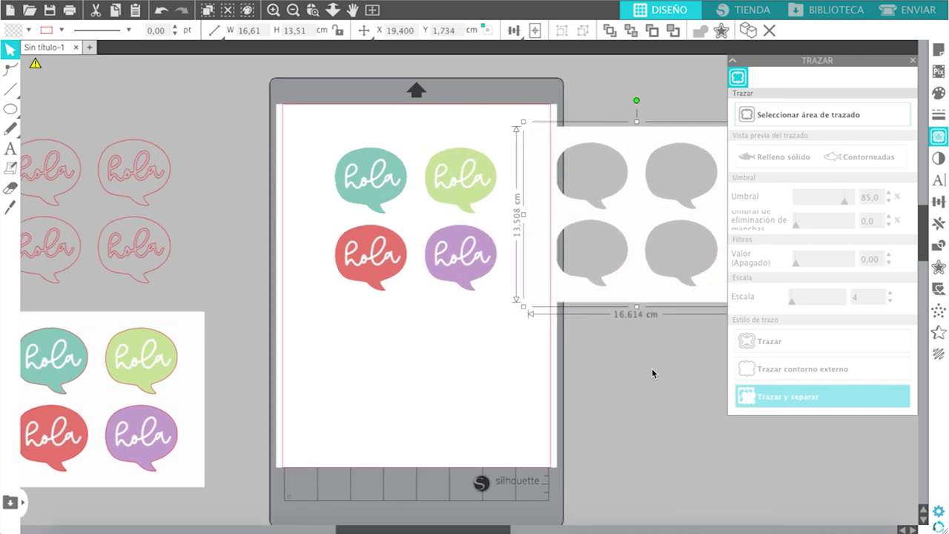
left_click_drag(615, 159, 660, 151)
left_click(465, 190)
mouse_move(465, 189)
left_mouse_down()
mouse_move(626, 335)
mouse_move(459, 177)
left_mouse_up()
key("Escape")
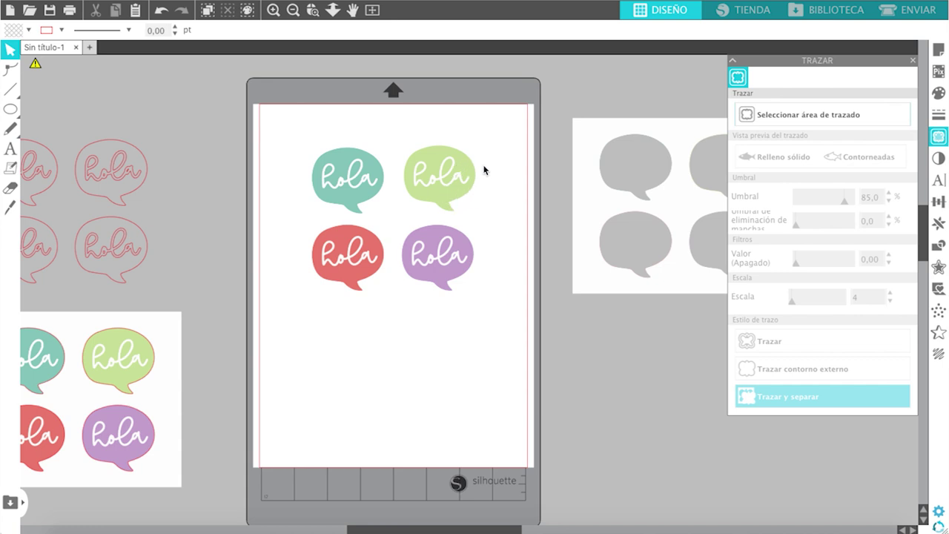
- Check the cut lines of the detached speech bubbles in the send view, and return to the design view
left_click(911, 10)
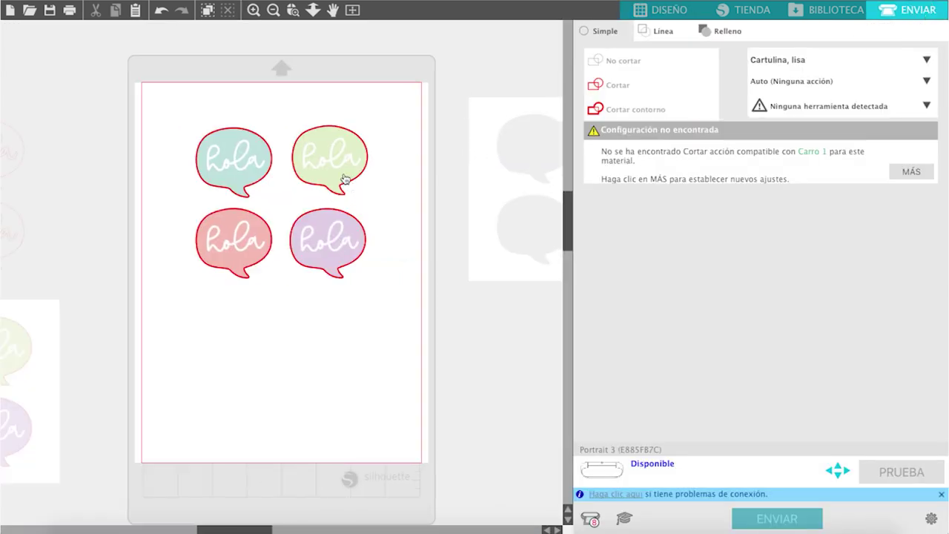
left_click(659, 12)
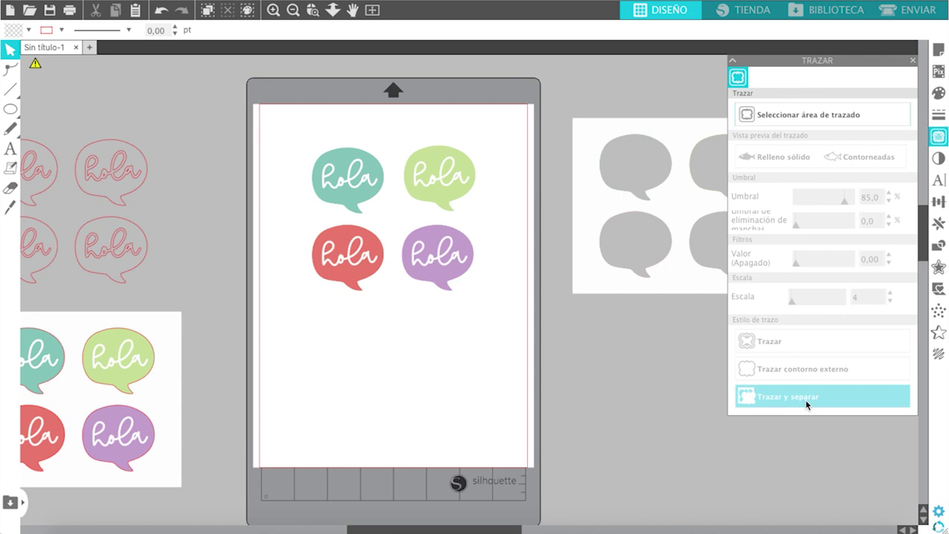
scroll(598, 364, "left", 2)
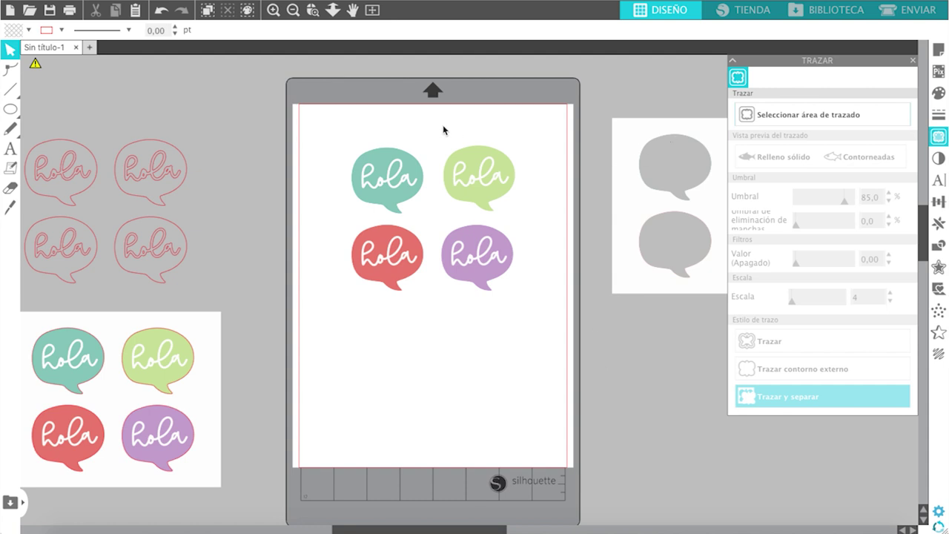
- Move the detached bubbles and the leftover background together off the page, below the earlier tracings on the left of the mat
left_click(294, 11)
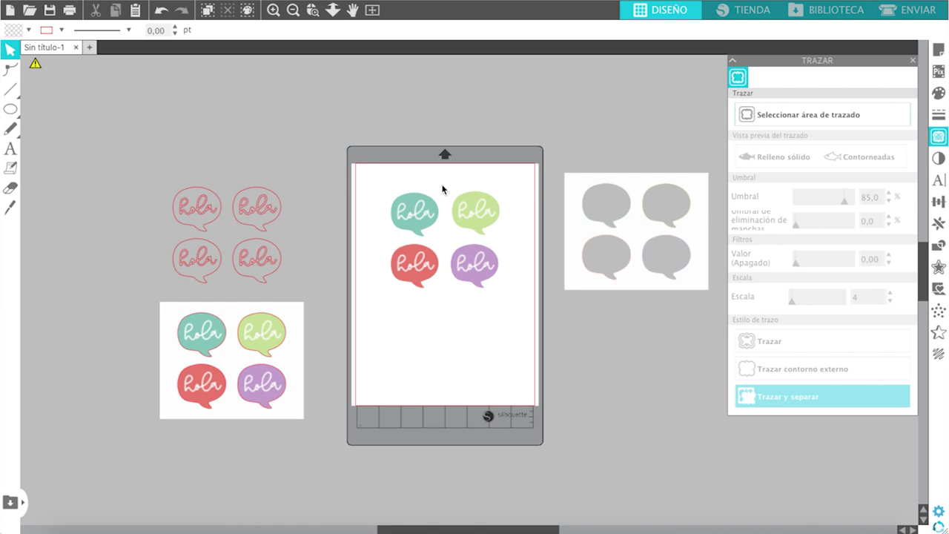
left_click_drag(352, 117, 718, 362)
left_click_drag(693, 266, 311, 515)
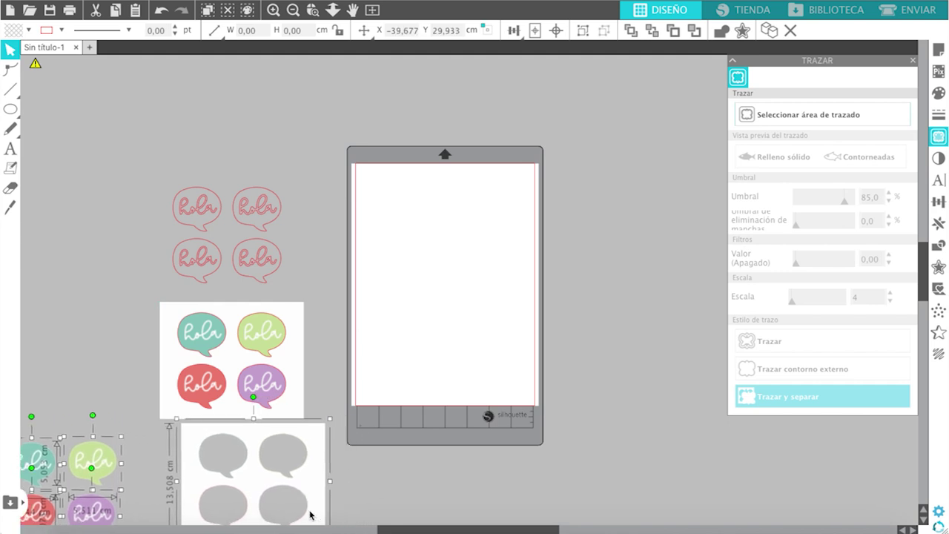
- Move the four detached bubbles closer to the left side of the leftover grey background, to about X -34.21 cm, Y 31.45 cm
scroll(414, 443, "down", 1)
left_click(159, 433)
left_click(22, 477)
scroll(21, 477, "left", 1)
left_click(106, 429)
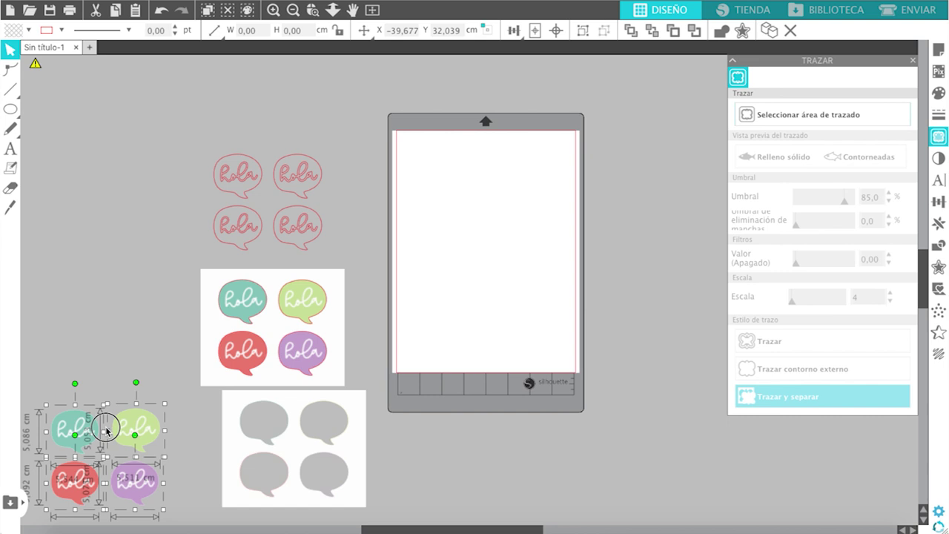
left_click_drag(106, 429, 151, 424)
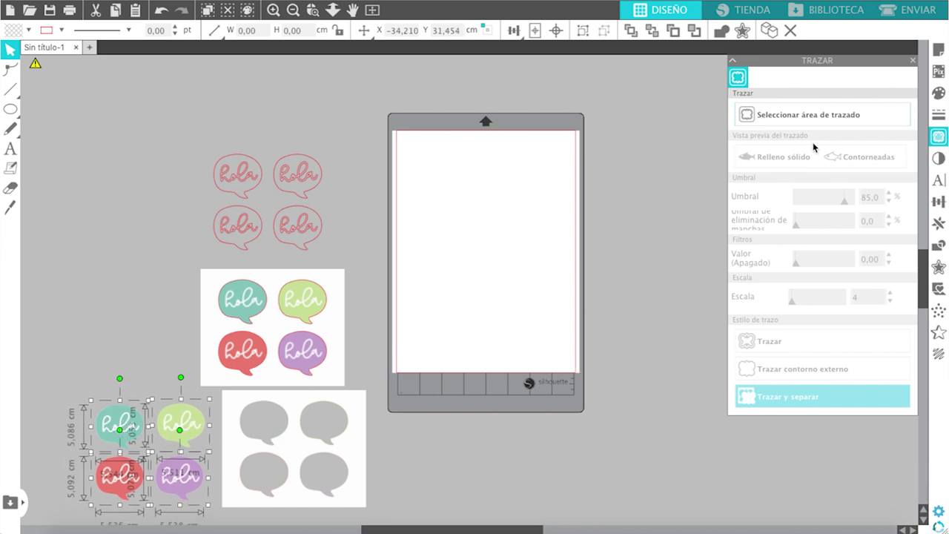
scroll(649, 262, "right", 1)
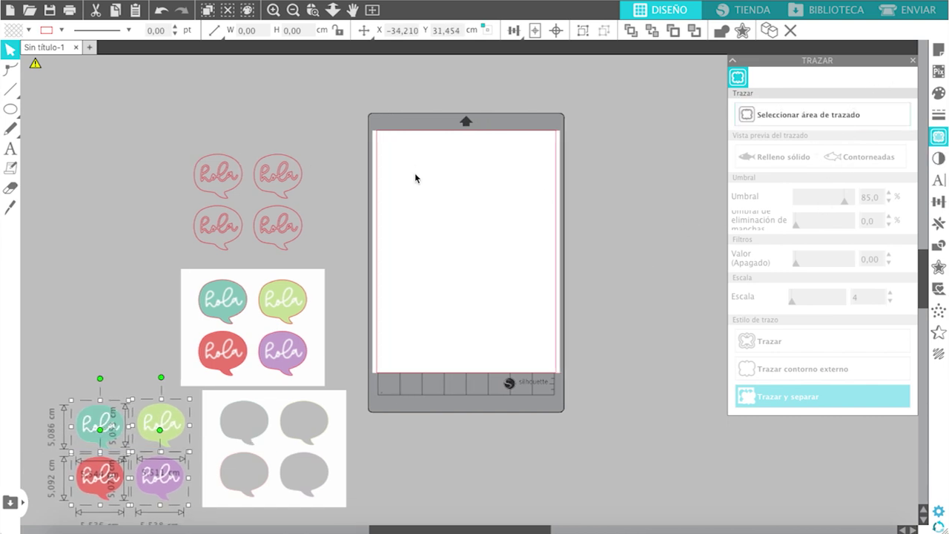
left_click(604, 227)
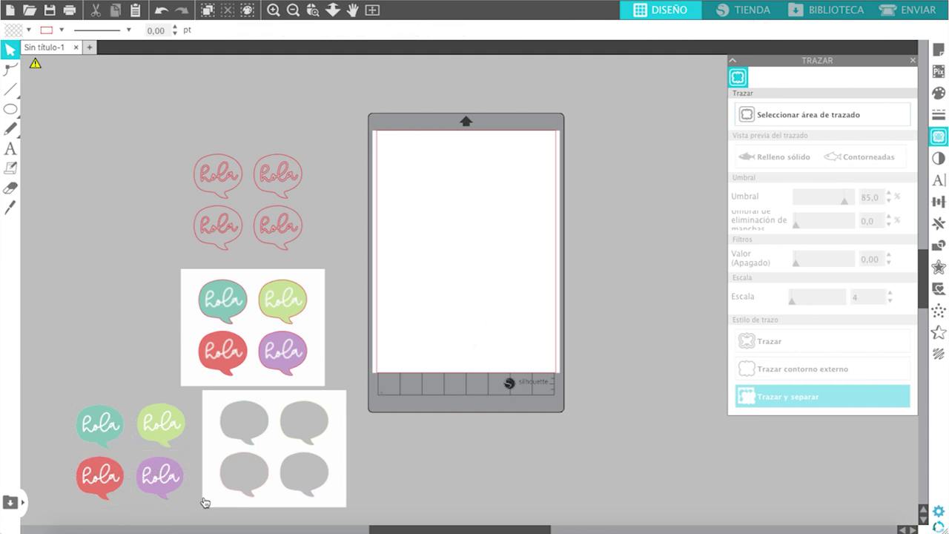
- Insert Hola_PlanetaSilhouette.png and scale it to about 16.58 x 14.68 cm on the page, at about X 2.52 cm, Y 2.53 cm
left_click(67, 531)
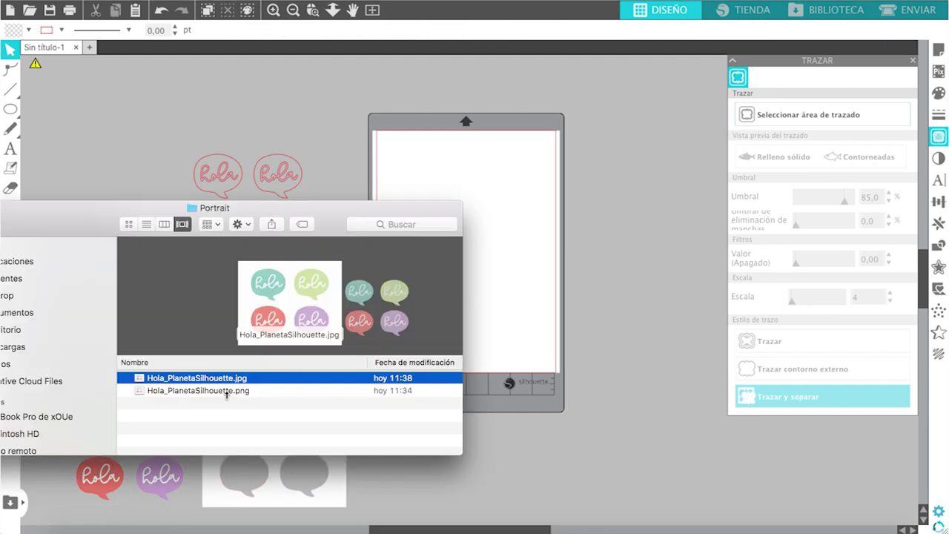
left_click_drag(212, 391, 601, 226)
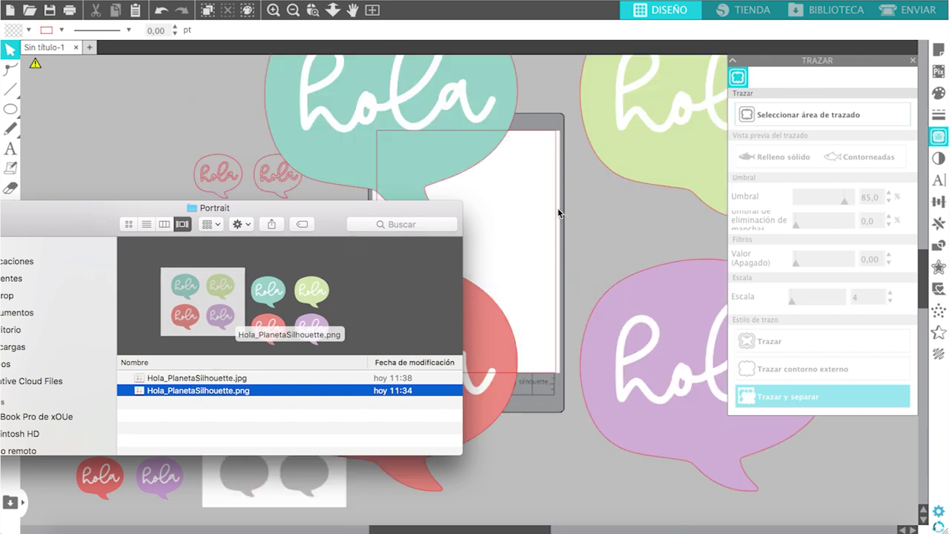
left_click_drag(443, 102, 496, 228)
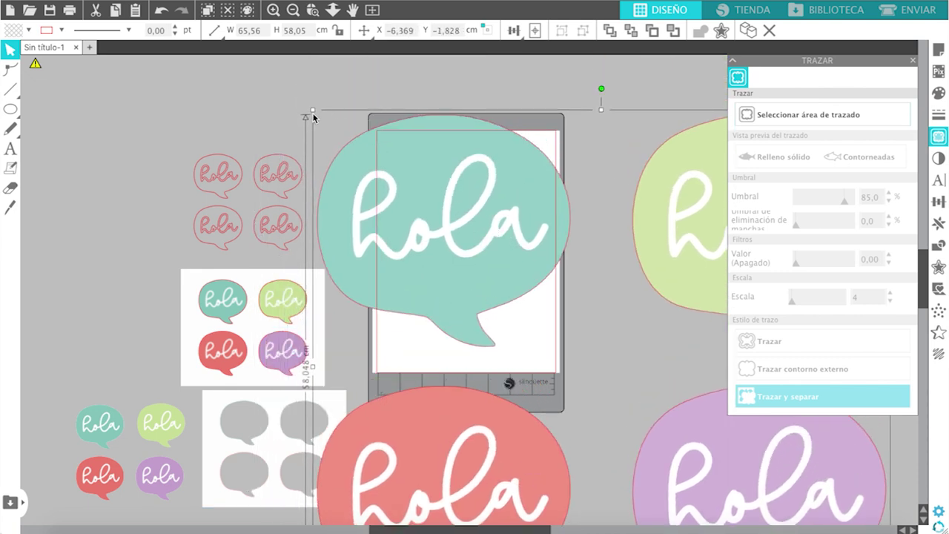
left_click_drag(313, 109, 652, 418)
left_click_drag(715, 450, 412, 154)
left_click_drag(615, 342, 511, 309)
left_click_drag(507, 241, 514, 253)
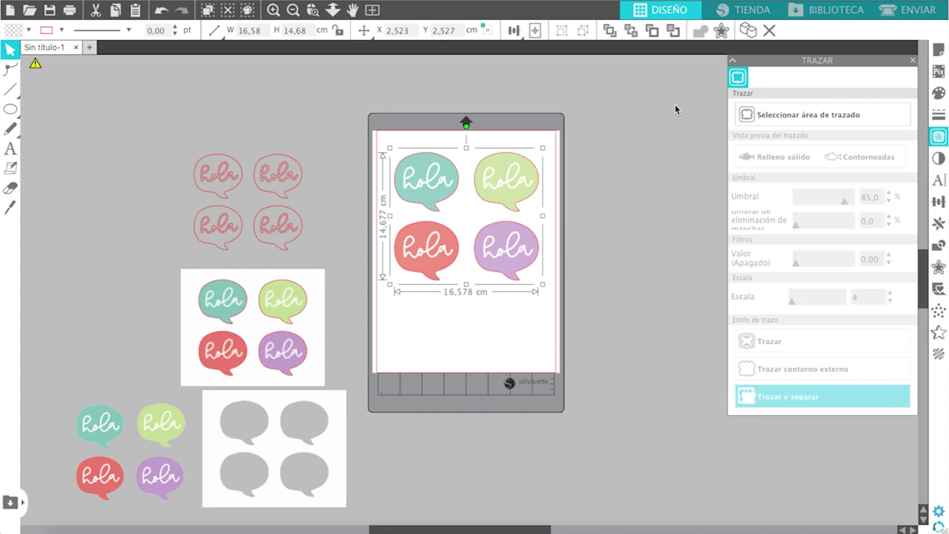
- Check the PNG's cut lines in the send view, and move the image to about X 2.45 cm, Y 2.07 cm
left_click(914, 10)
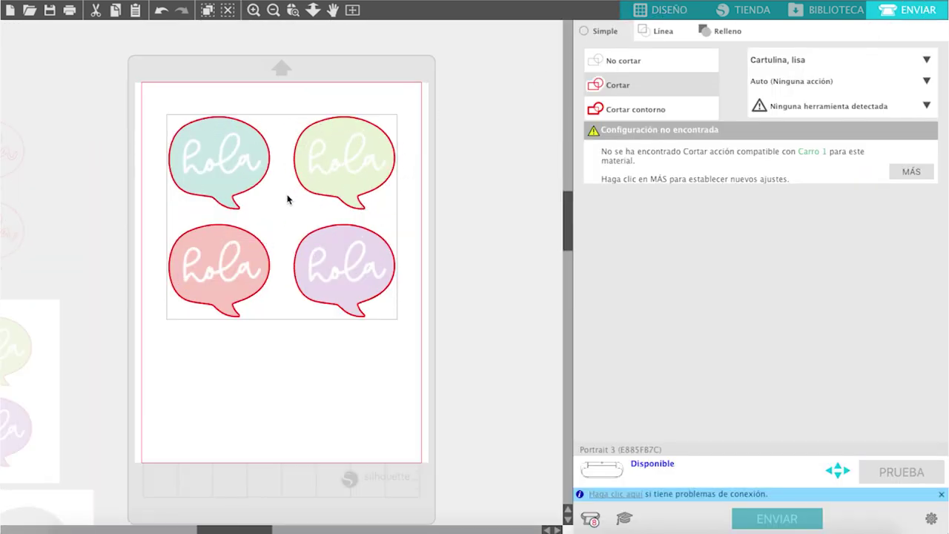
left_click(663, 15)
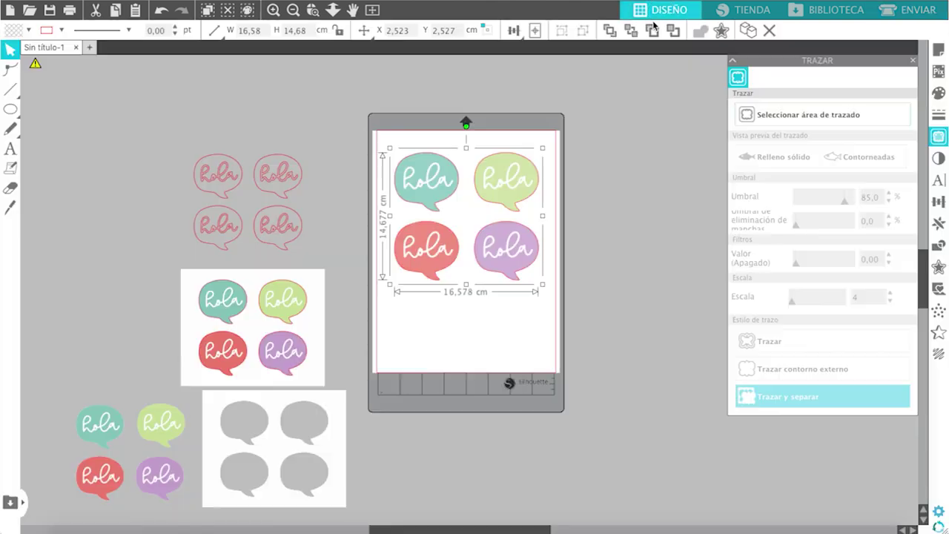
left_click_drag(612, 96, 373, 310)
left_click_drag(483, 205, 441, 175)
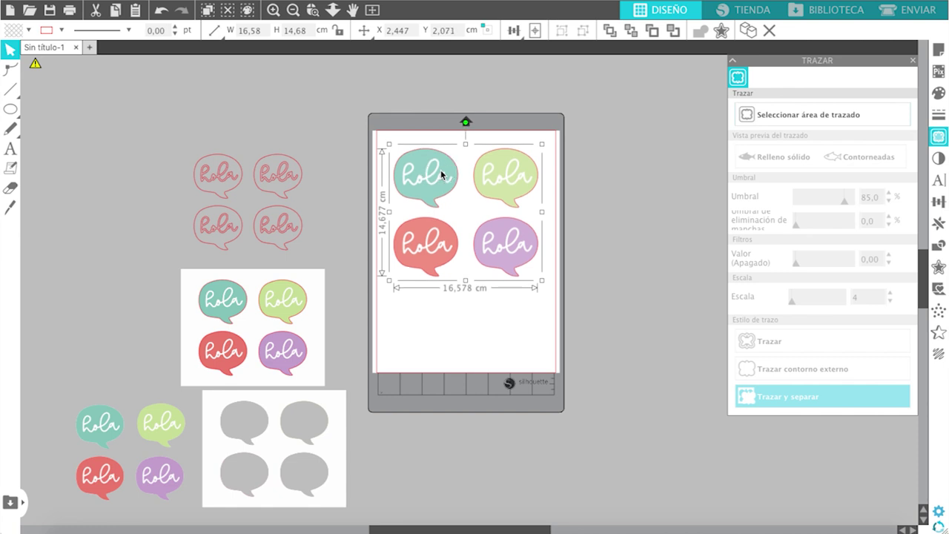
- Release the PNG's compound path, and shift the separate green bubble and the grey leftover background slightly to the left
right_click(440, 175)
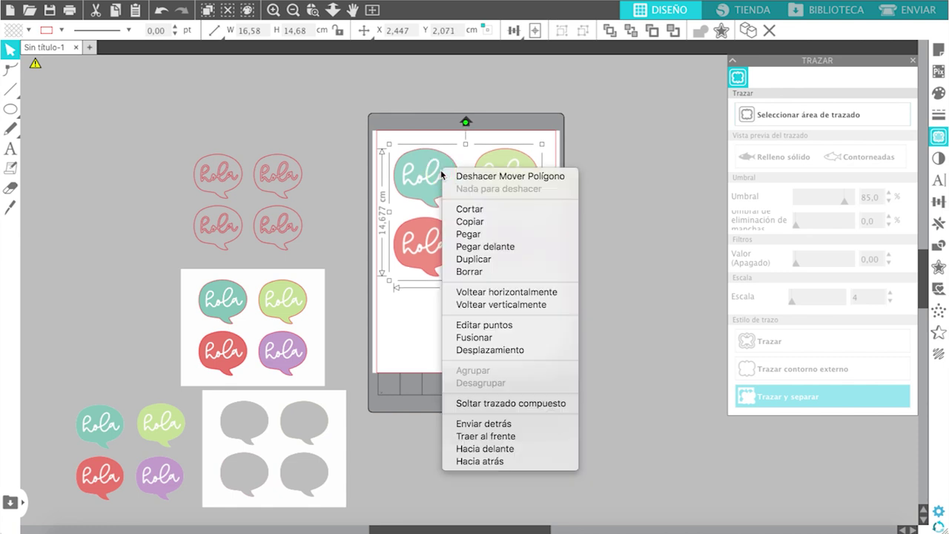
left_click(525, 403)
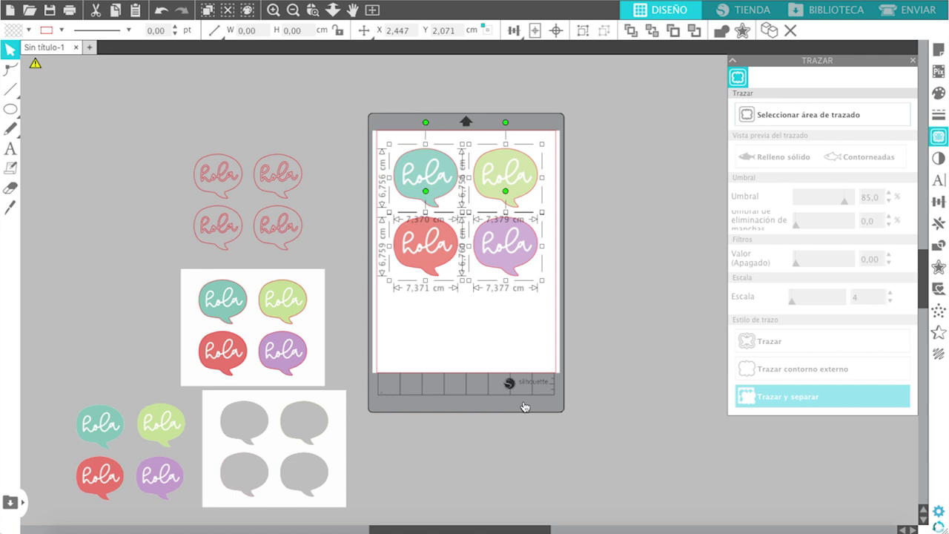
left_click(585, 340)
mouse_move(524, 178)
left_mouse_down()
mouse_move(645, 182)
mouse_move(520, 187)
left_mouse_up()
left_click(530, 217)
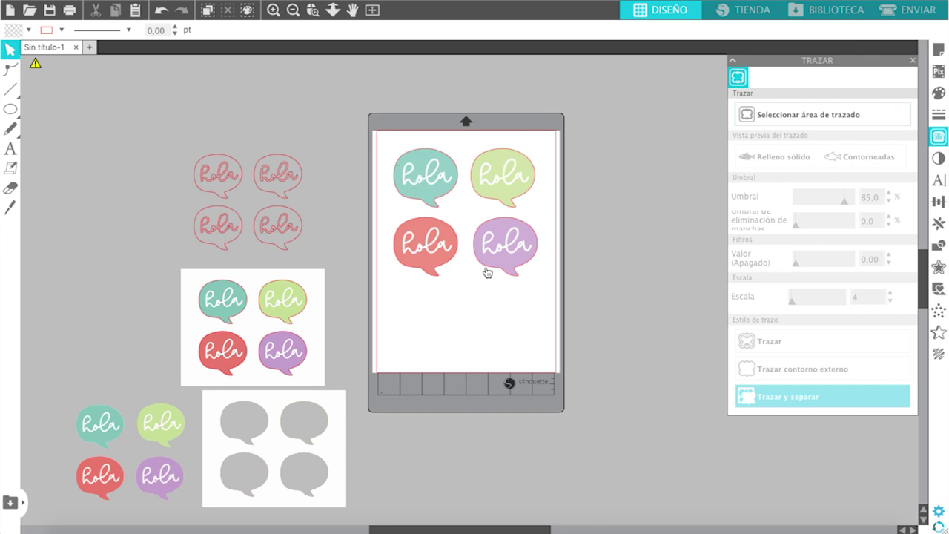
left_click_drag(339, 408, 333, 413)
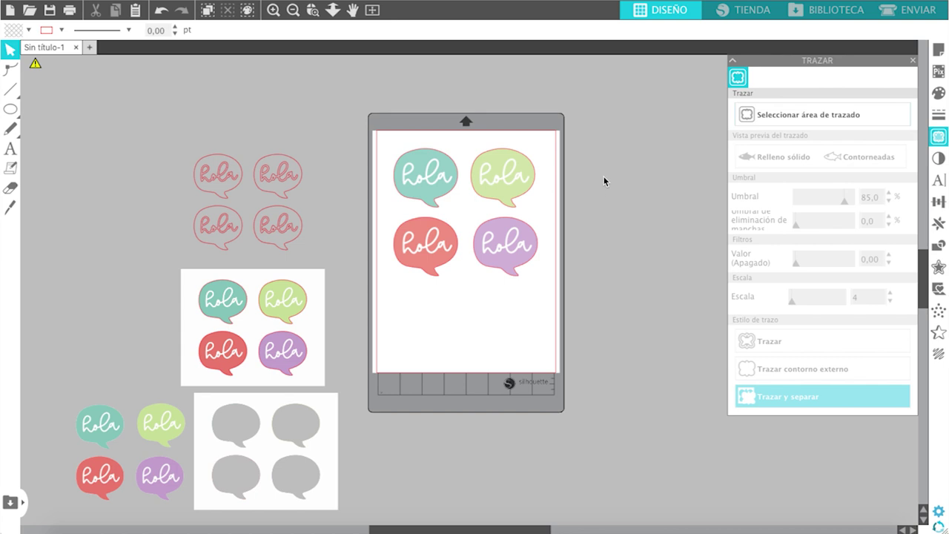
- Set the media size to A4 (21.0 x 29.7 cm) in the page setup
left_click(939, 49)
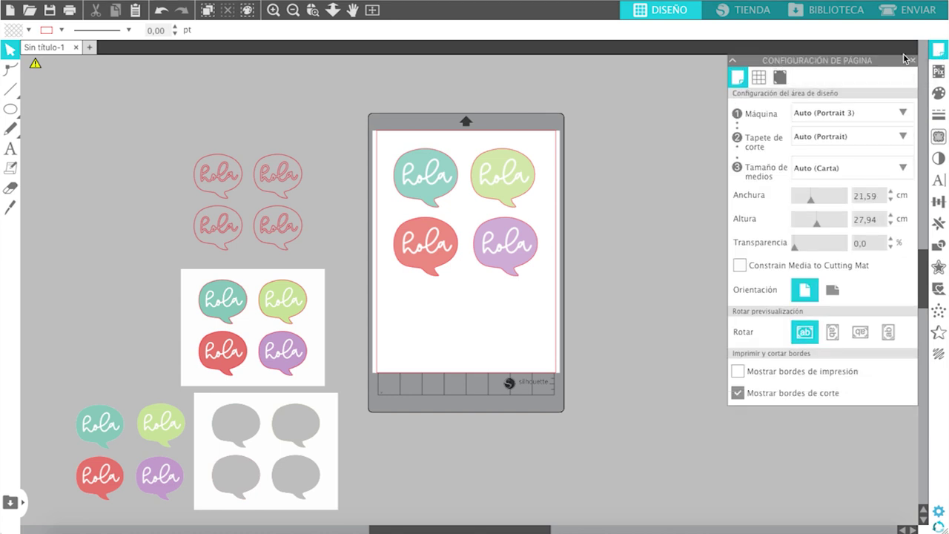
left_click_drag(885, 57, 764, 82)
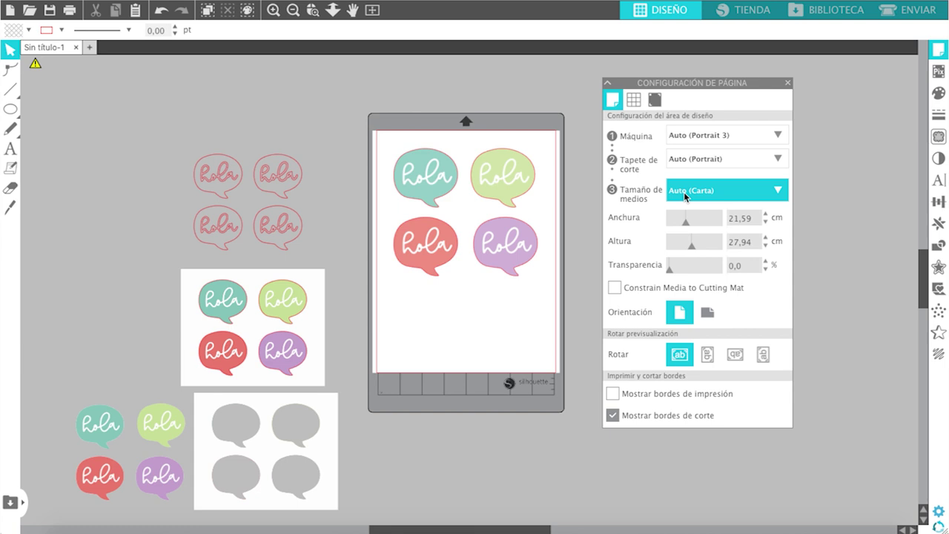
left_click(779, 192)
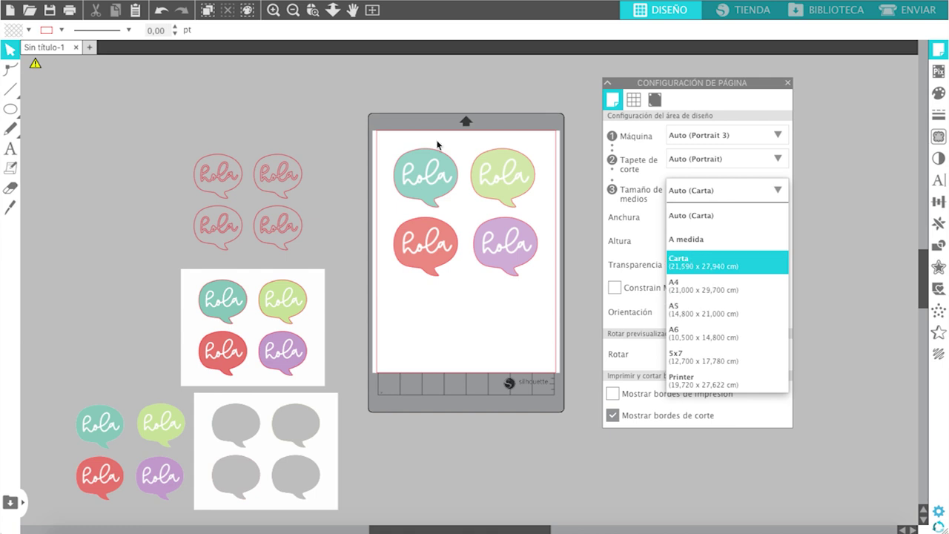
left_click(366, 139)
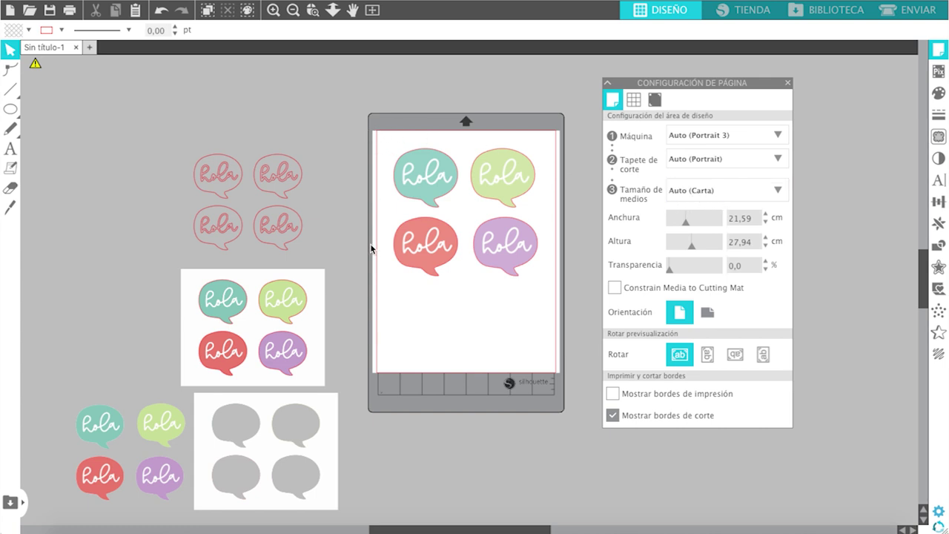
left_click(776, 190)
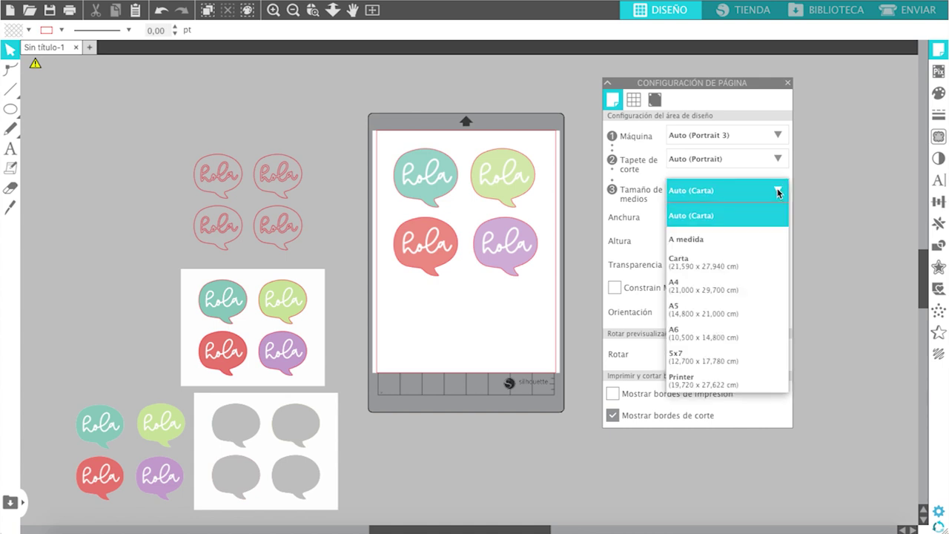
left_click(683, 288)
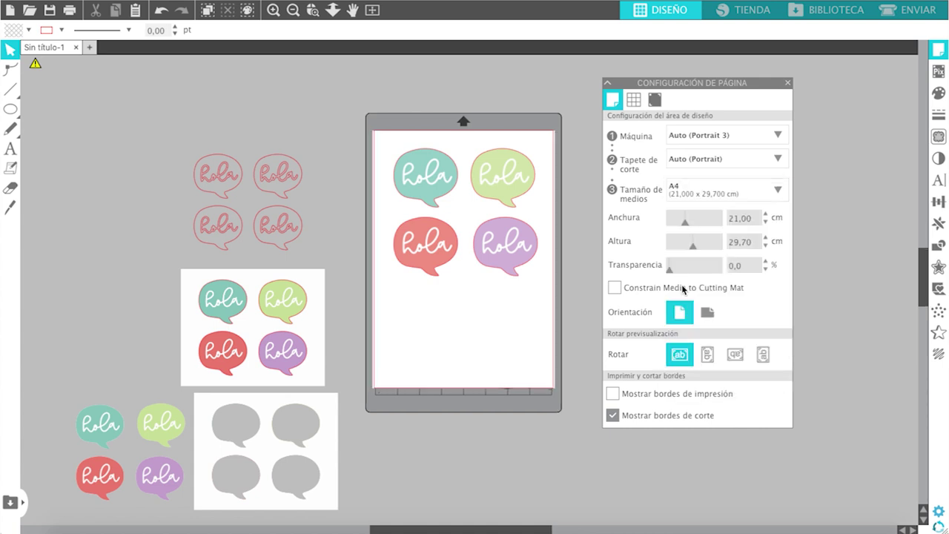
- Turn on the registration marks in the page setup
left_click_drag(698, 80, 737, 77)
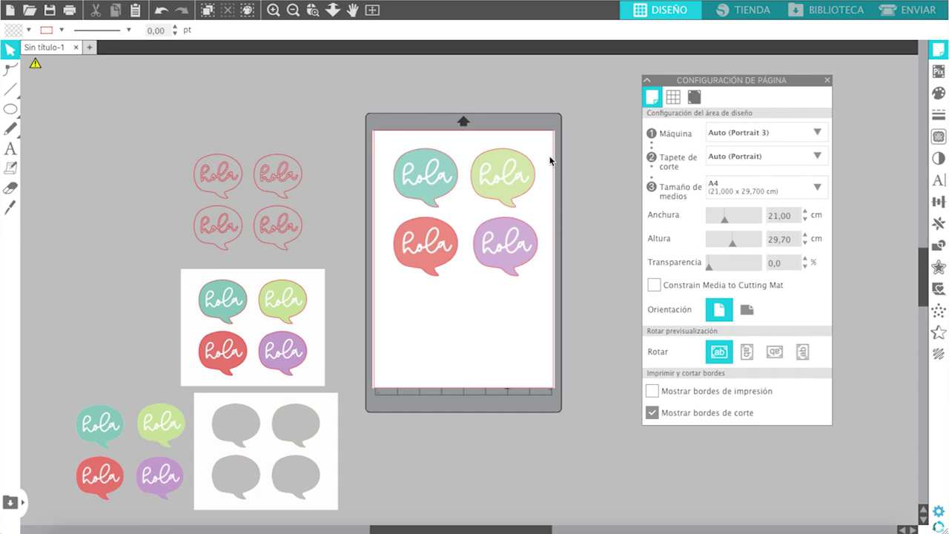
left_click(694, 96)
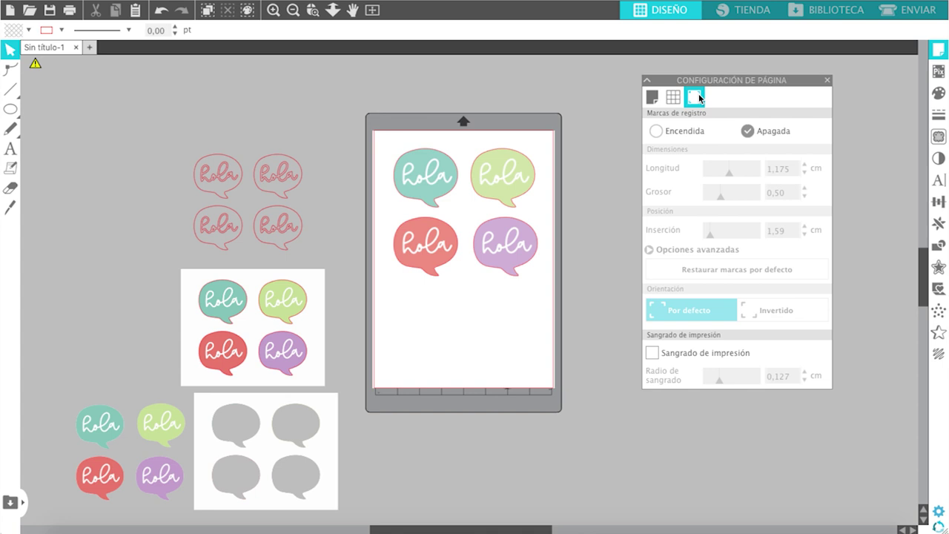
left_click(655, 131)
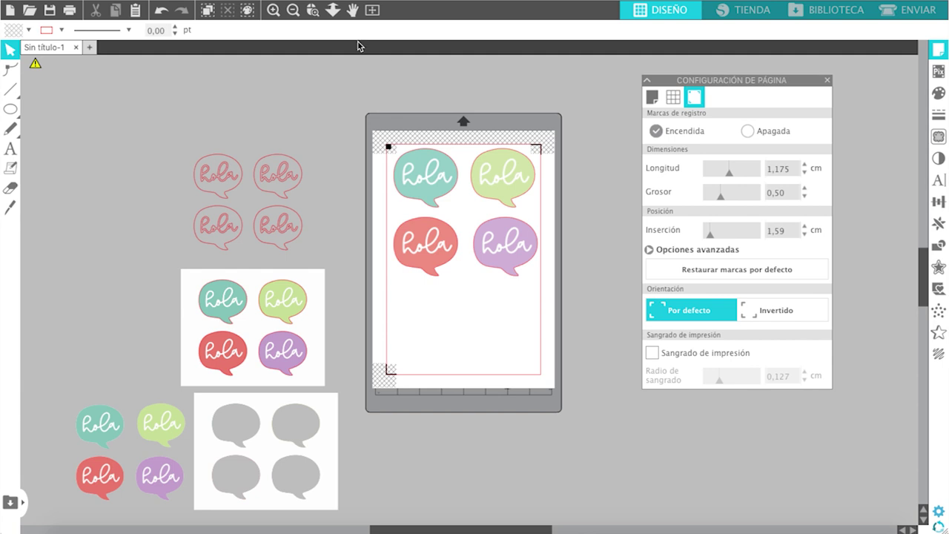
- Move the teal bubble inward and down so that it clears the registration mark at the page's upper-left corner
left_click(273, 11)
scroll(382, 156, "up", 1)
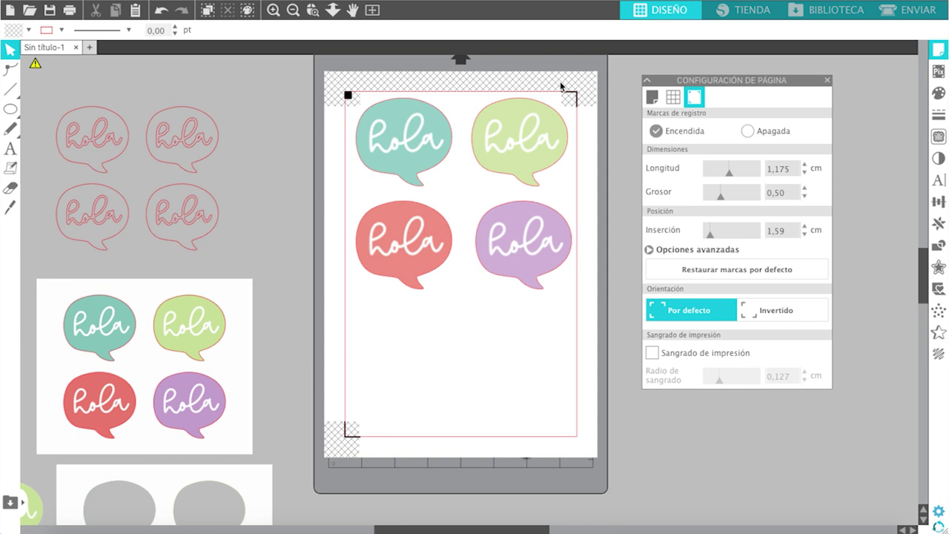
left_click_drag(434, 133, 395, 139)
left_click(334, 108)
key("Escape")
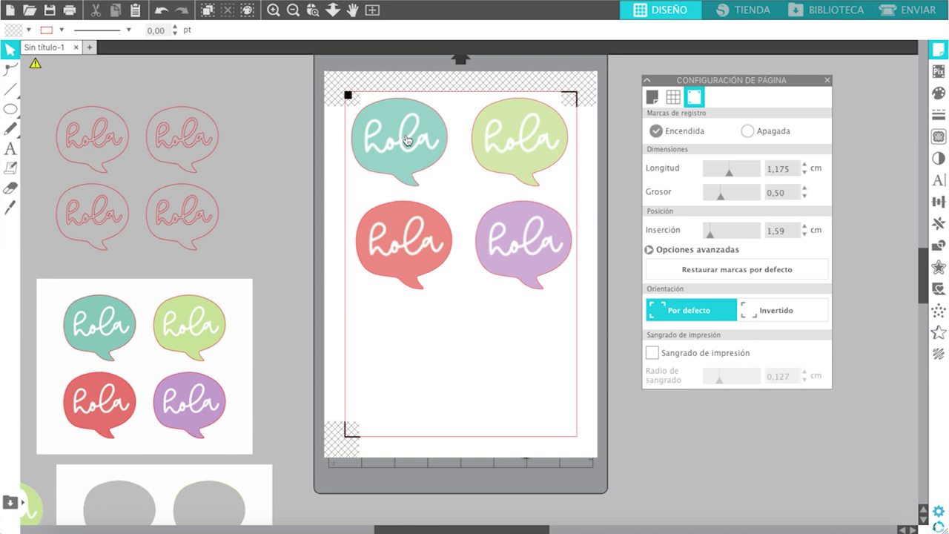
left_click_drag(415, 144, 425, 157)
left_click(356, 111)
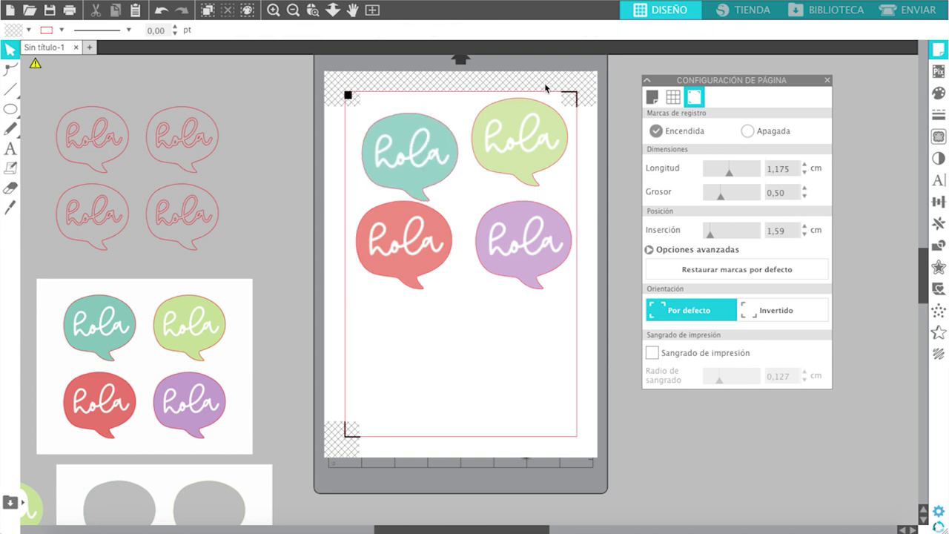
- Reposition the light green, red and purple bubbles to form two closely spaced columns and two rows with the teal one
left_click_drag(530, 117, 524, 131)
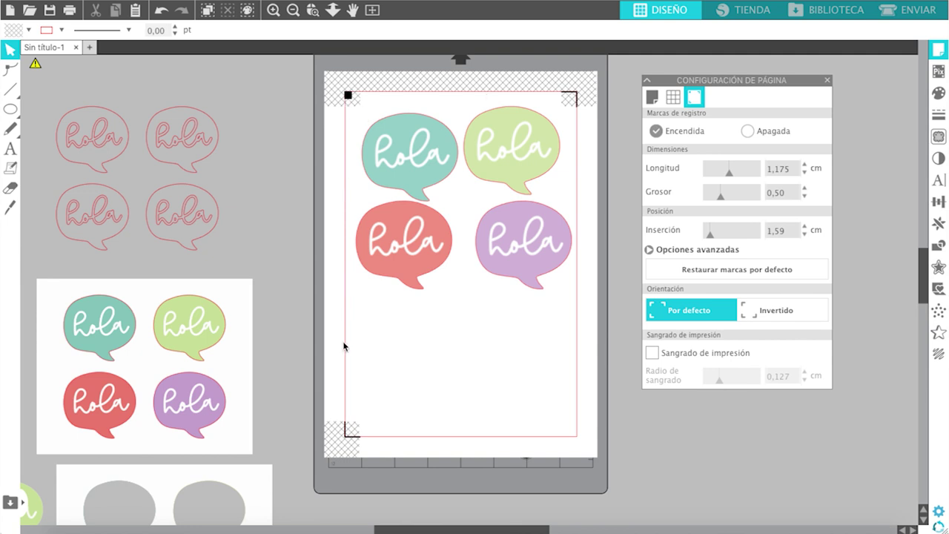
left_click_drag(421, 275, 427, 293)
left_click_drag(526, 265, 517, 279)
left_click_drag(518, 172, 524, 182)
left_click_drag(445, 154, 444, 155)
- Duplicate the red and purple bubbles beneath the originals and shift the copies down to about Y 19.48 cm as a third row
left_click_drag(594, 213, 297, 360)
key("ctrl+d")
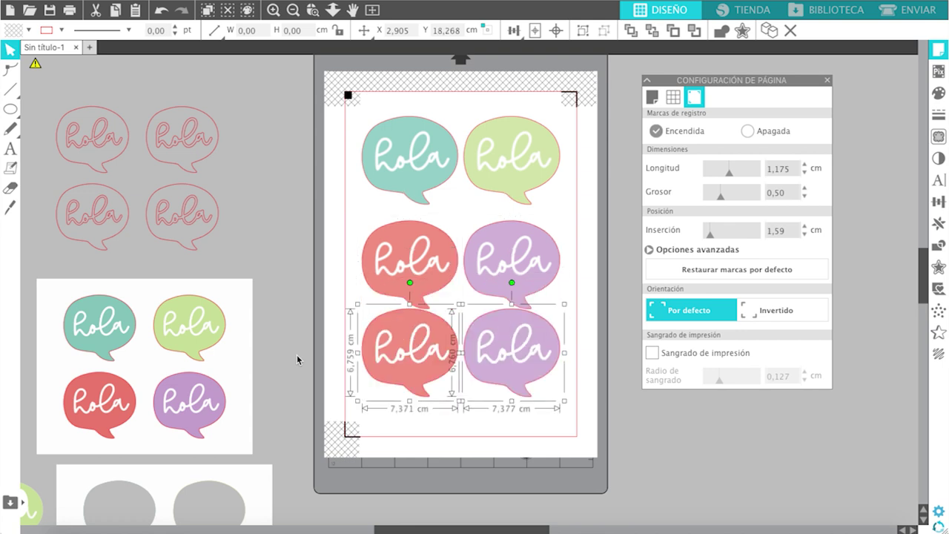
key("Down")
key("Down")
key("Down")
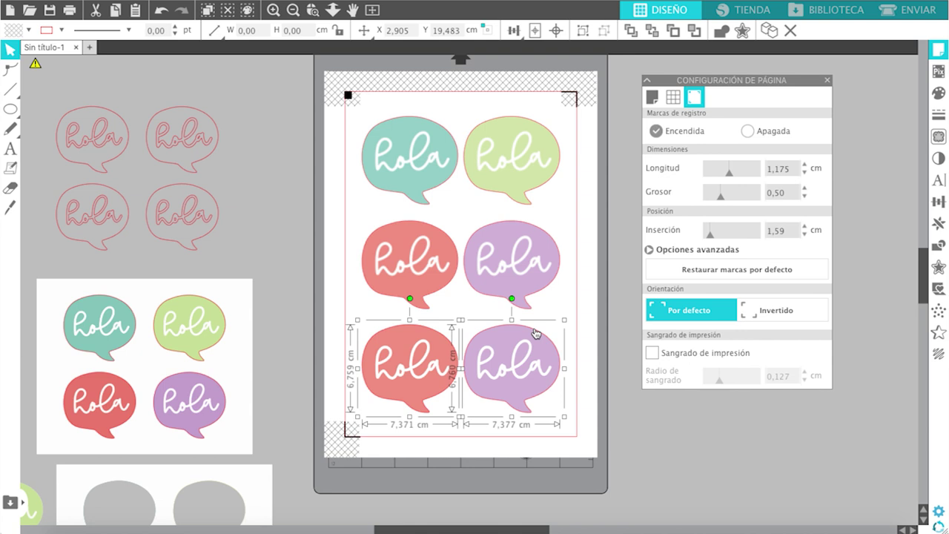
- Fill the four outlined hola bubbles beside the page with bright pink
left_click(207, 145)
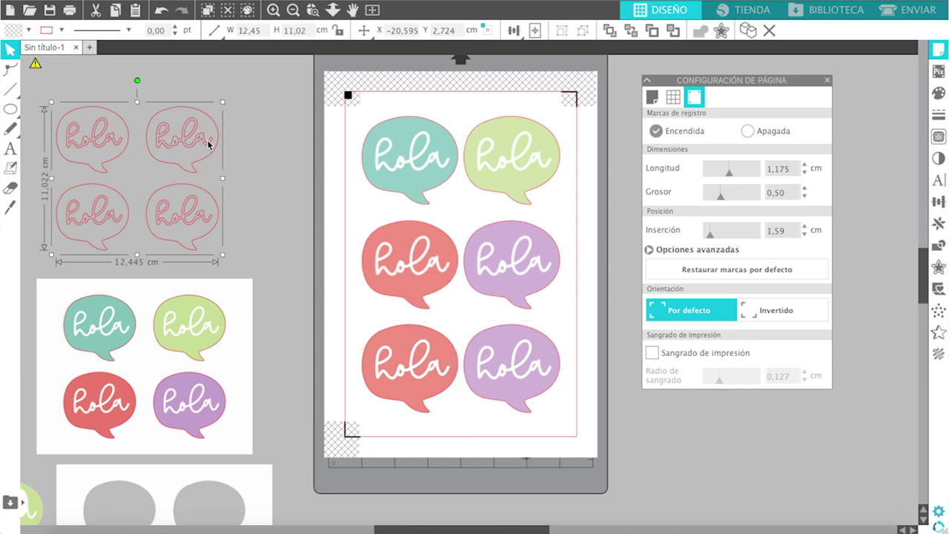
left_click(937, 93)
left_click(856, 109)
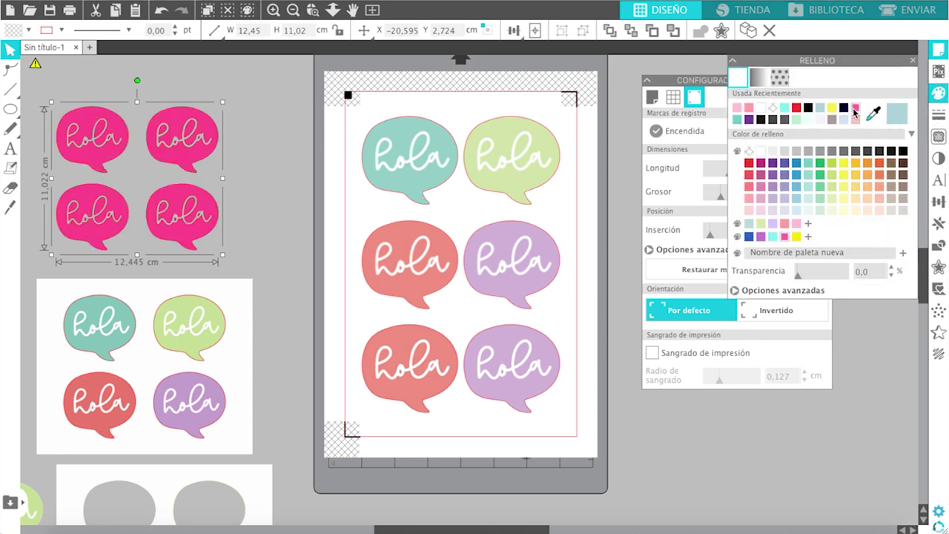
- Recolour the bottom-row bubbles with the Colorear image effect, making the red copy orange and the purple copy green with Tonalidad 50
left_click(500, 364)
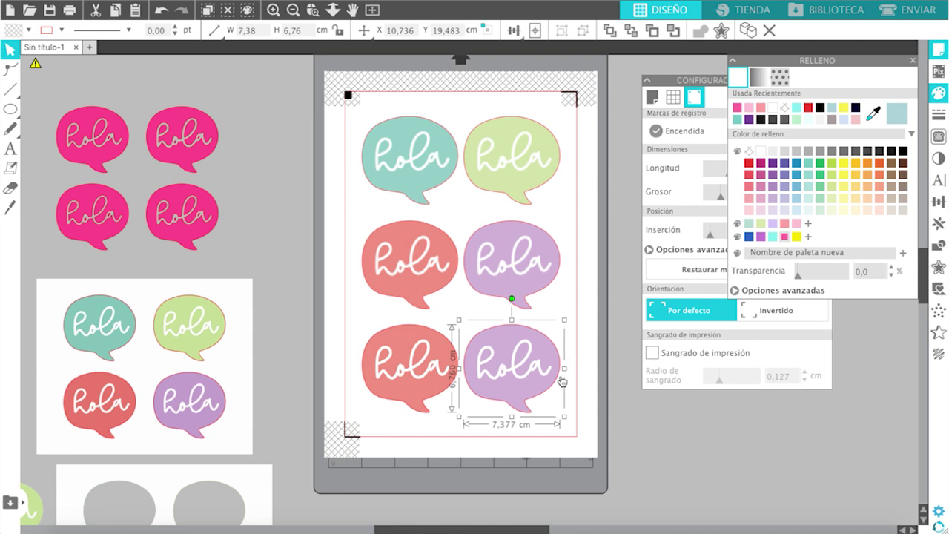
left_click(939, 159)
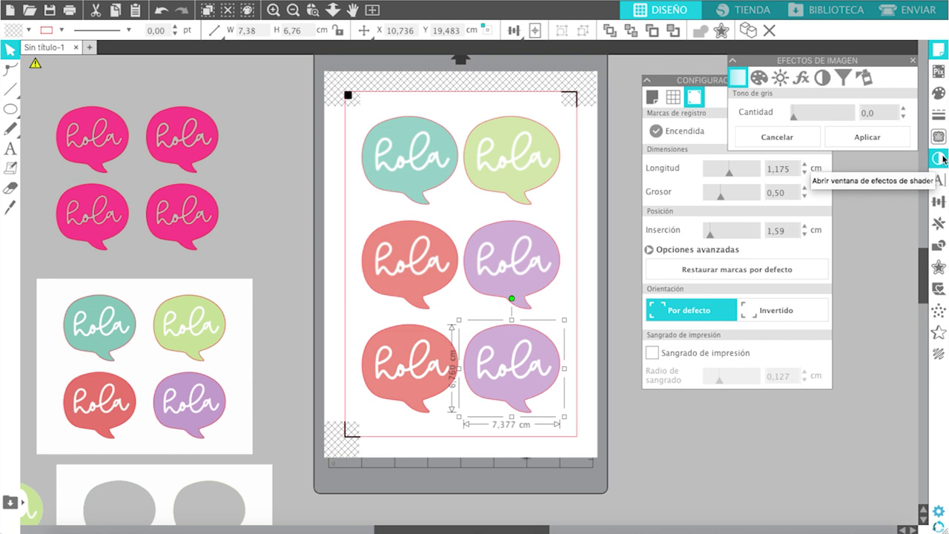
left_click(433, 369)
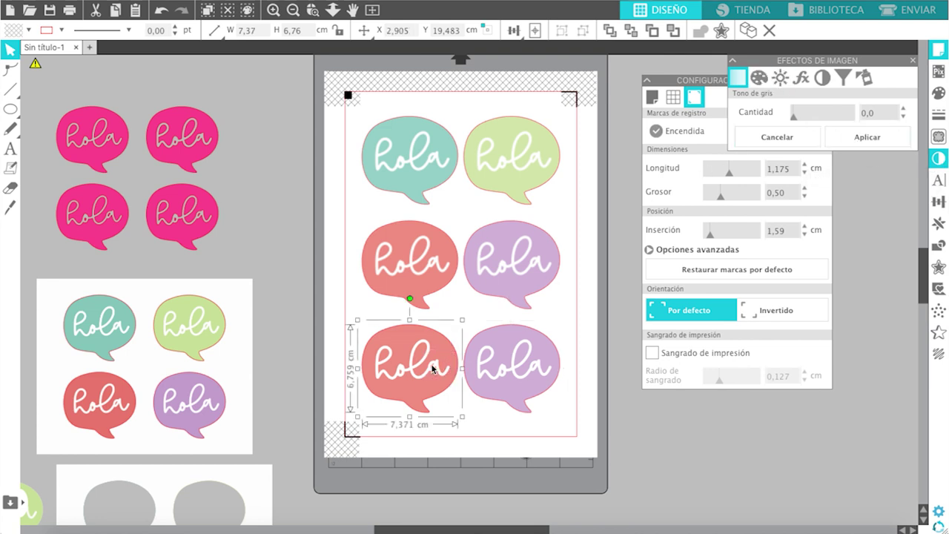
left_click(759, 79)
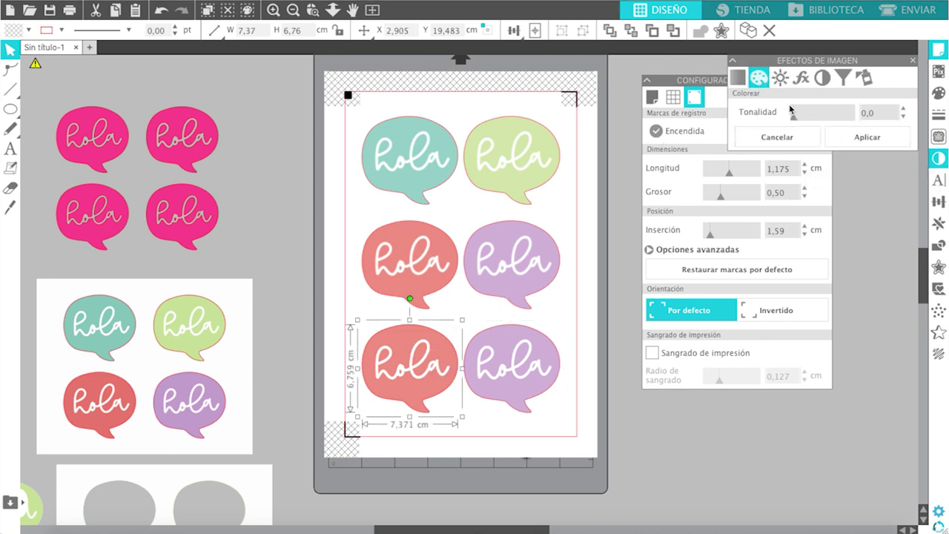
left_click_drag(795, 117, 824, 123)
left_click(512, 372)
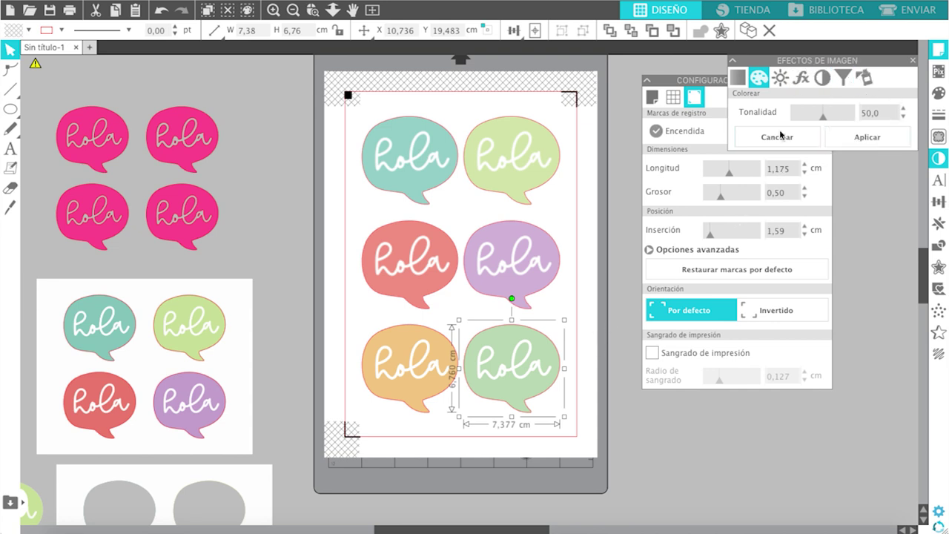
left_click(867, 137)
- Align the three bubbles of the right column by their right edges and those of the left column by their left edges
left_click(592, 450)
left_click_drag(607, 79, 437, 428)
left_click(513, 30)
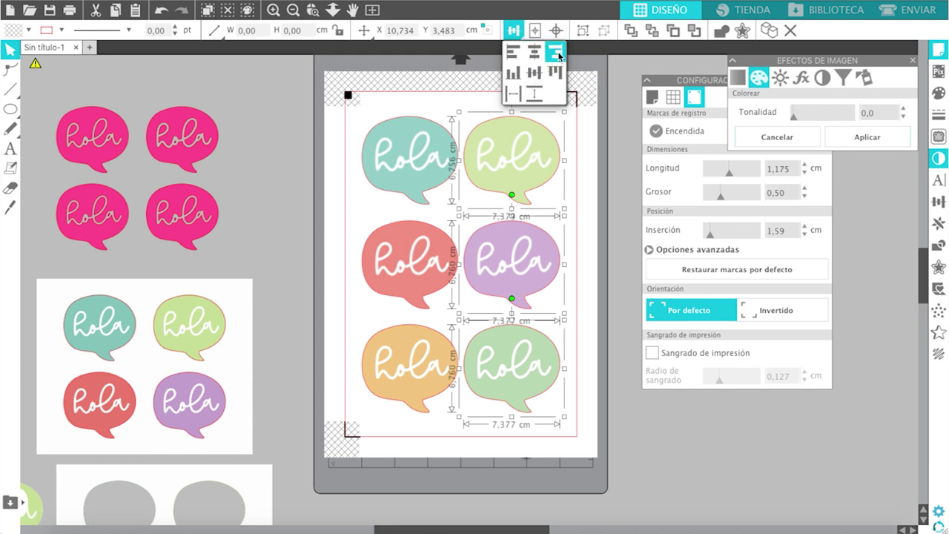
left_click(555, 50)
left_click_drag(364, 83, 477, 441)
left_click(514, 31)
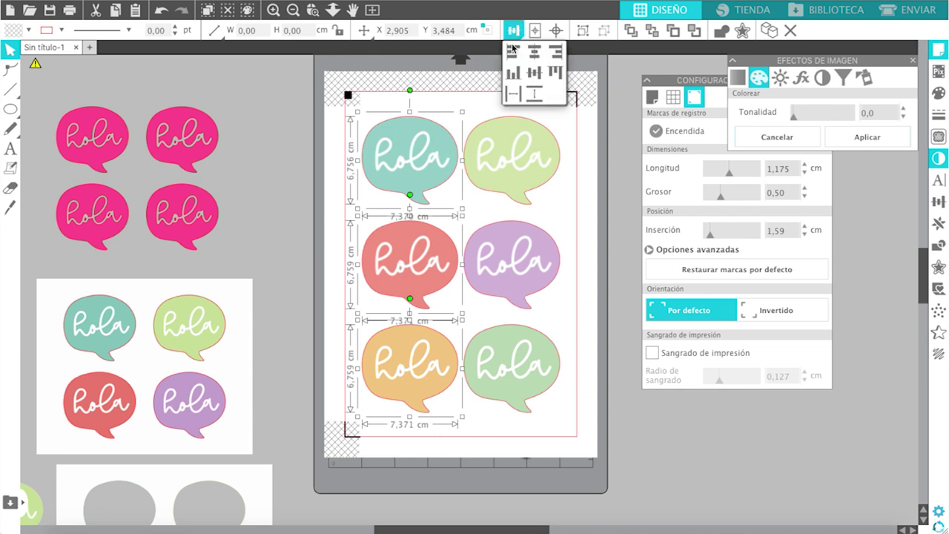
- Move the left column to about X 2.40 cm and the right column to about X 11.09 cm, and close the image effects
left_click(423, 150)
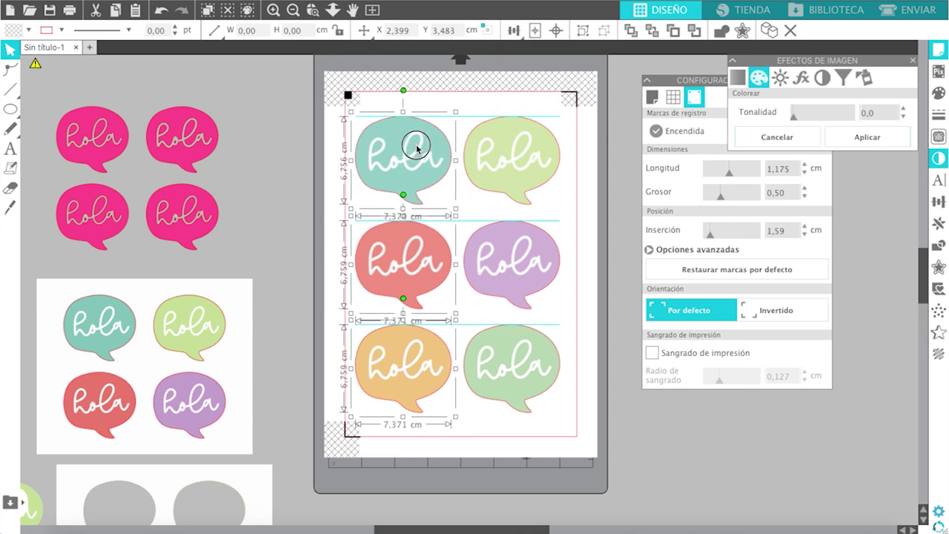
left_click_drag(604, 79, 452, 426)
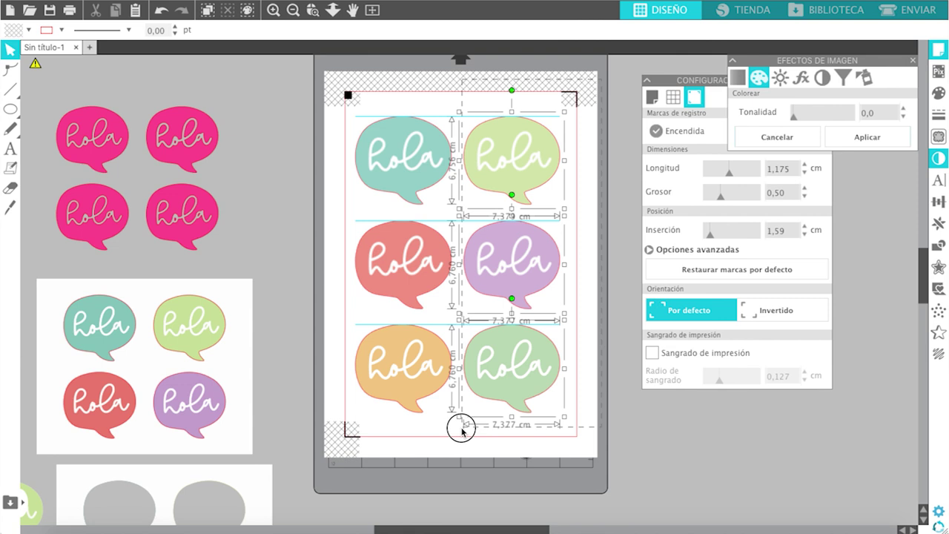
left_click_drag(494, 373, 498, 375)
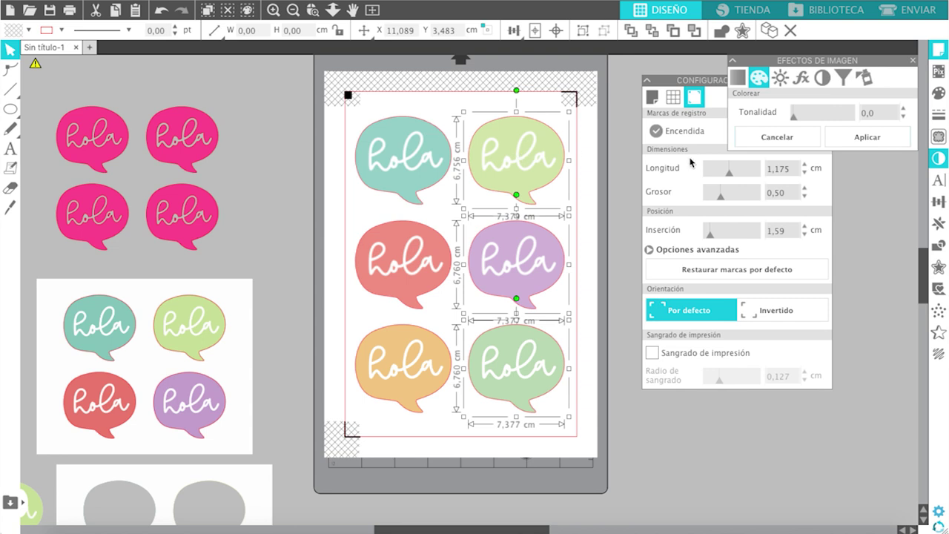
left_click(783, 145)
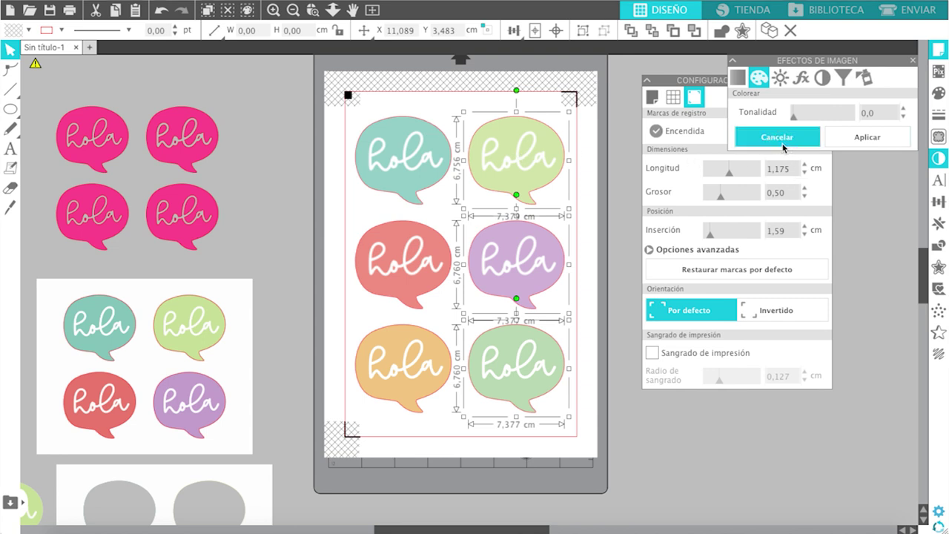
left_click(767, 138)
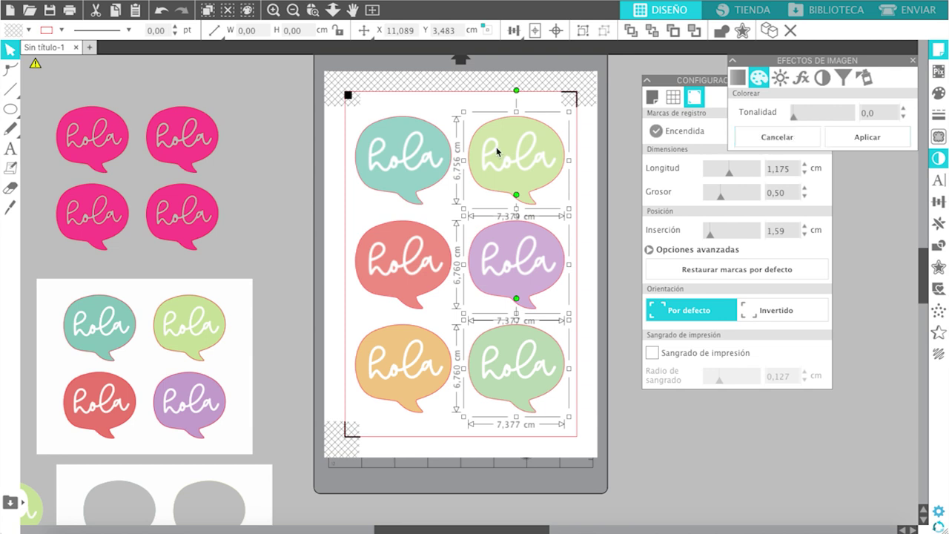
left_click(913, 60)
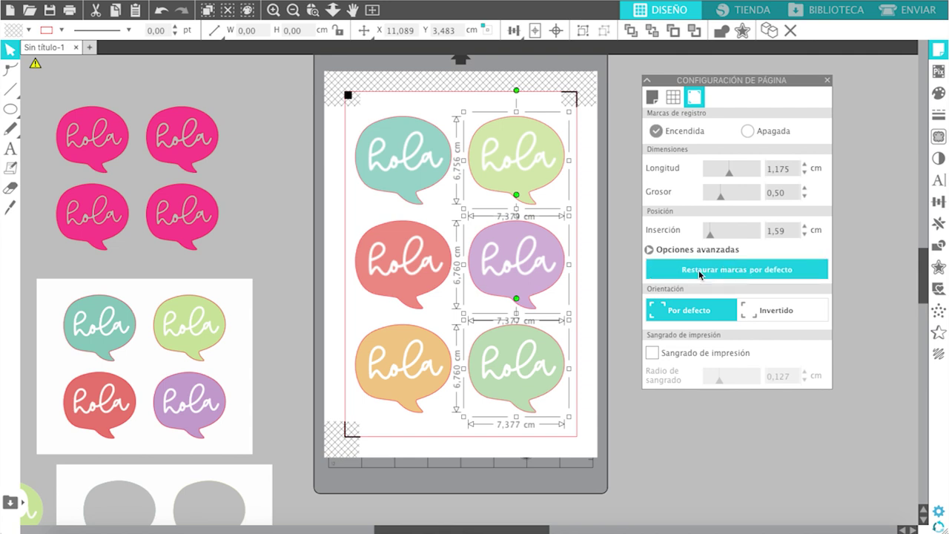
- Examine the registration marks' advanced insertion settings for each side of the page
left_click(649, 249)
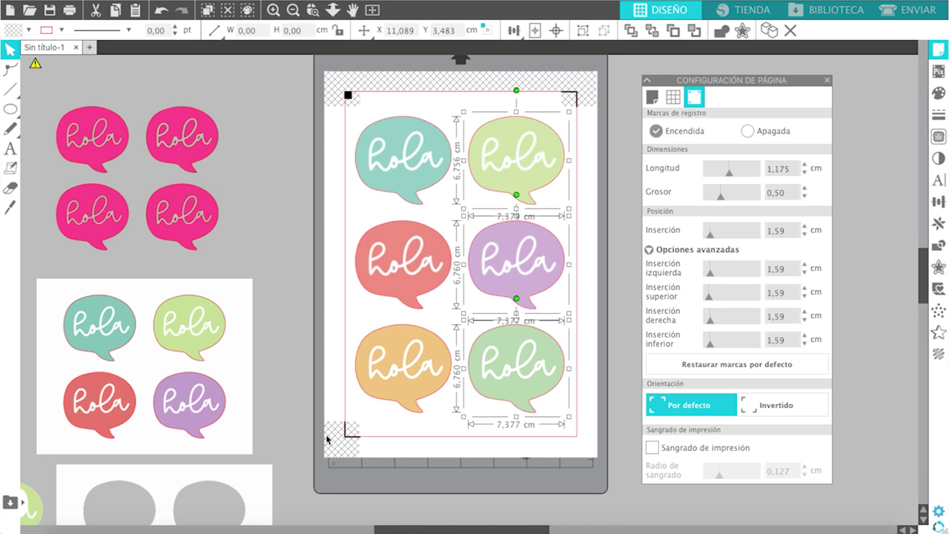
left_click(649, 250)
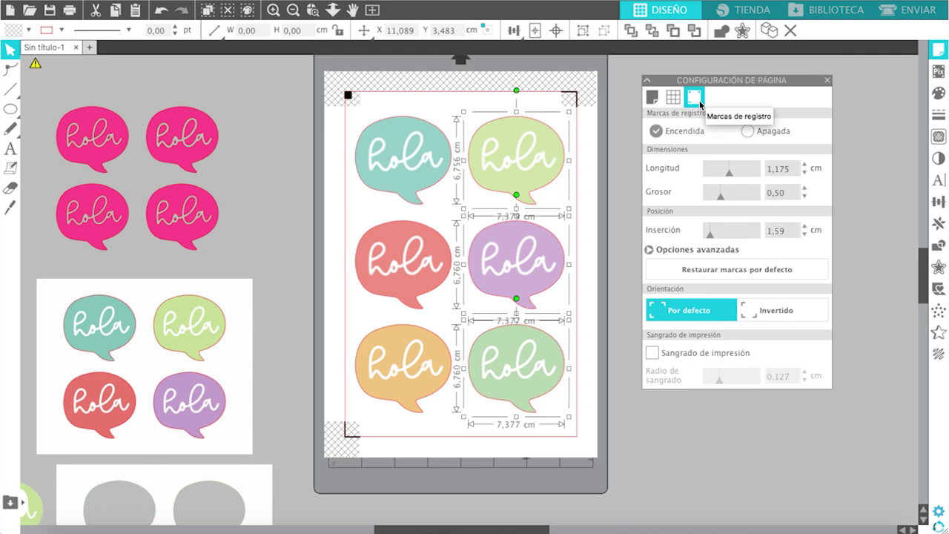
left_click(641, 426)
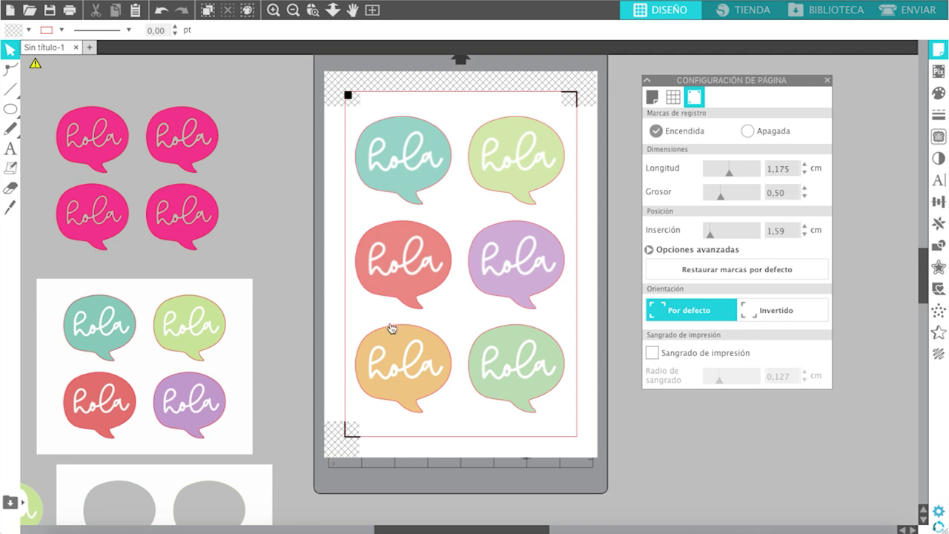
- Add a rounded outward offset of 0.250 cm around the orange and green bubbles in the bottom row
left_click_drag(324, 310, 602, 434)
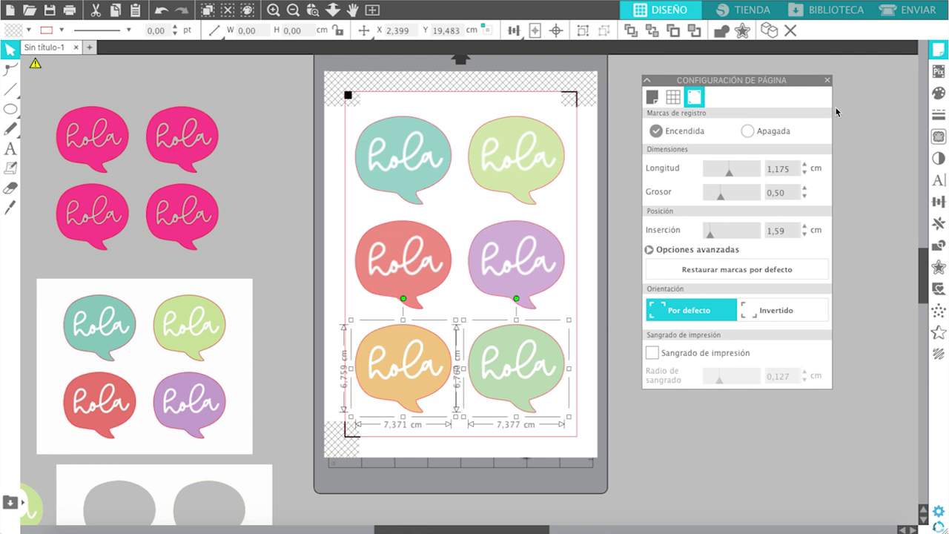
left_click(828, 79)
left_click(939, 270)
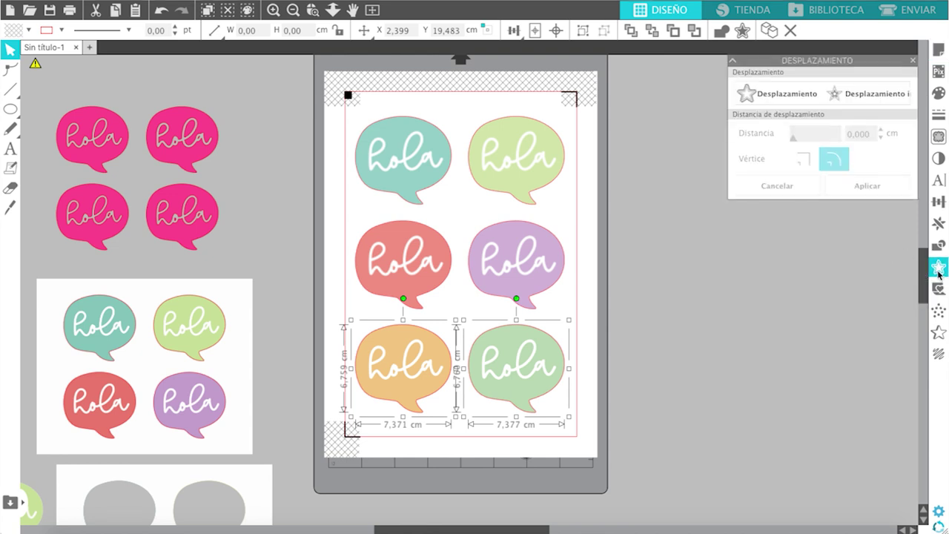
left_click(784, 96)
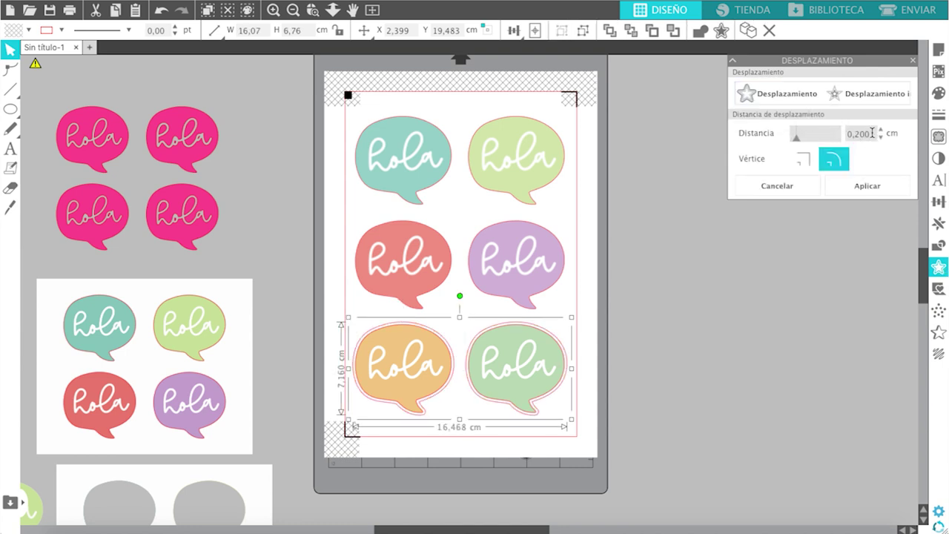
left_click_drag(857, 134, 869, 135)
type("50")
left_click(835, 159)
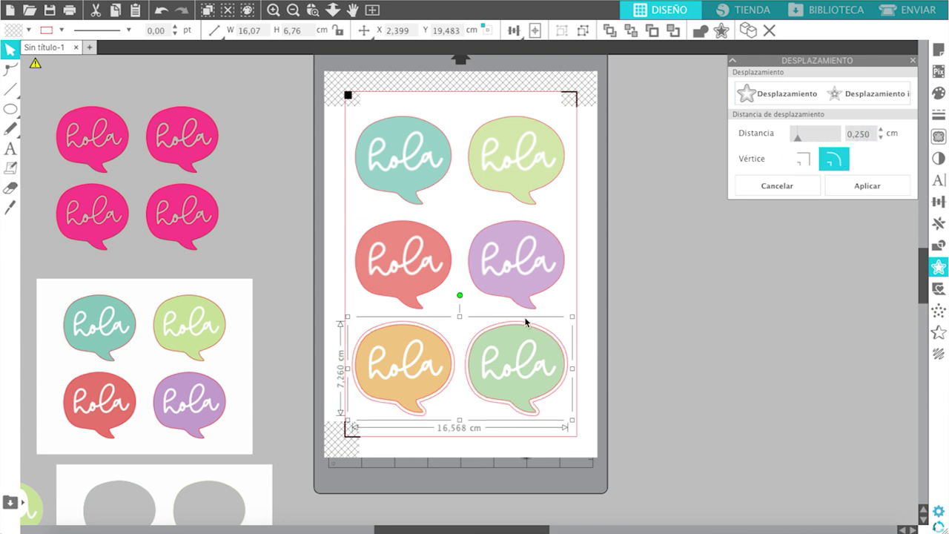
left_click(858, 188)
left_click(712, 322)
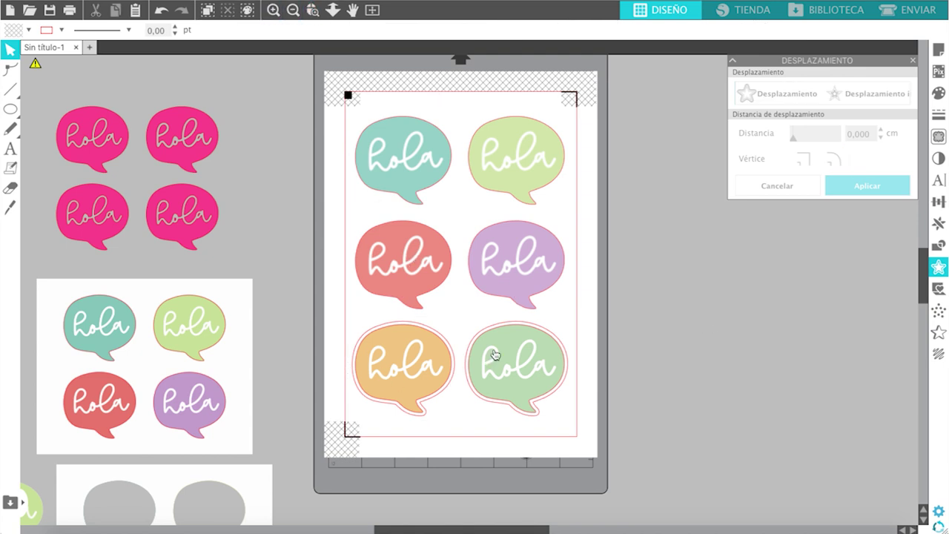
- Check the cut lines of all six bubbles in the send view and return to the design view
left_click(915, 10)
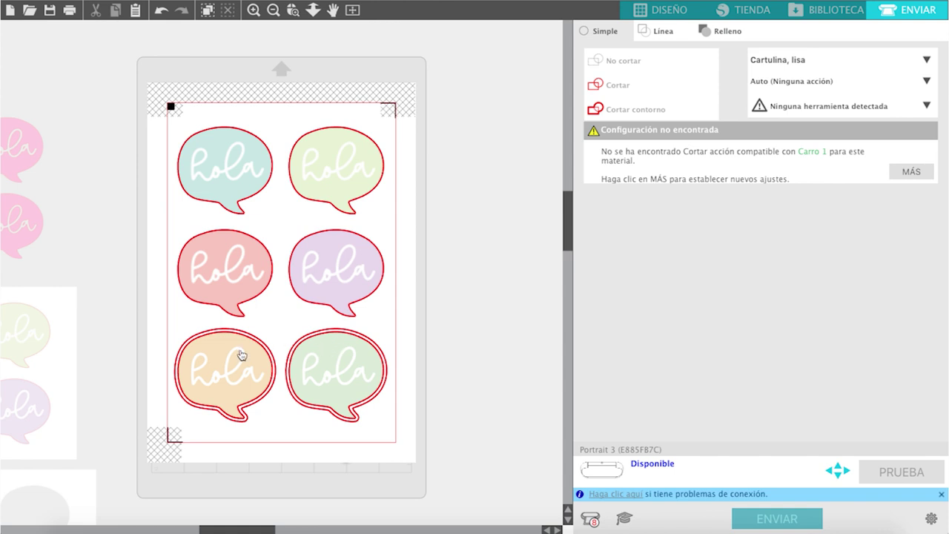
left_click(664, 12)
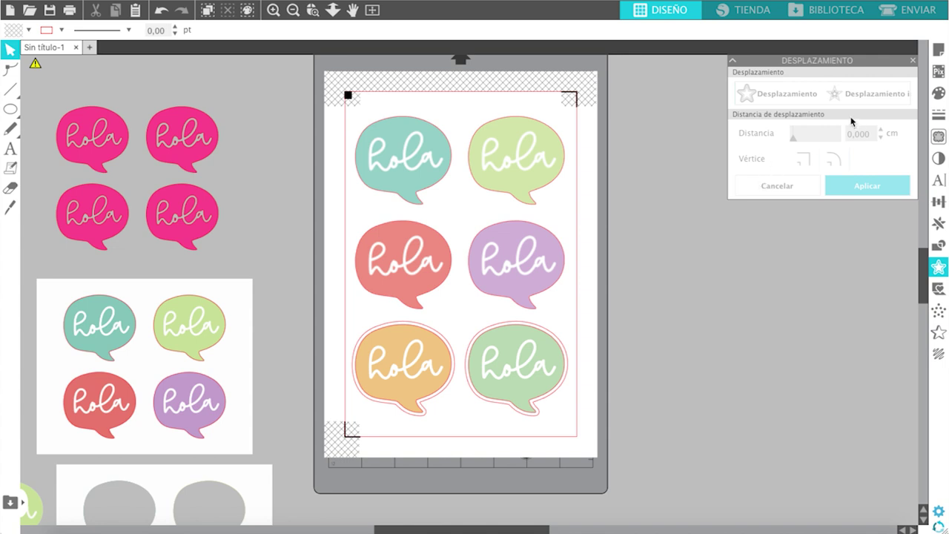
scroll(768, 276, "up", 1)
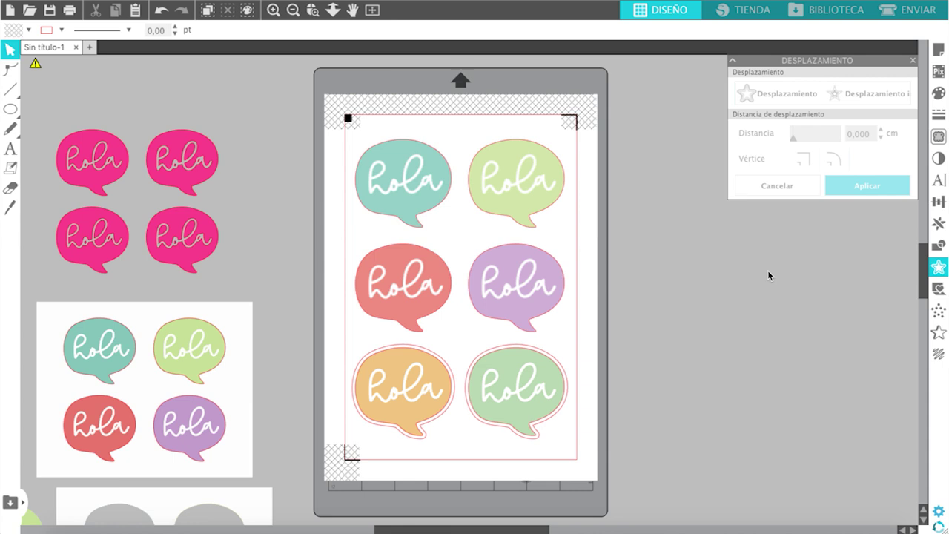
- Turn on the print bleed in the page setup's registration mark settings, with a radius of 0.127 cm
left_click(940, 50)
left_click(778, 78)
left_click_drag(822, 62, 755, 73)
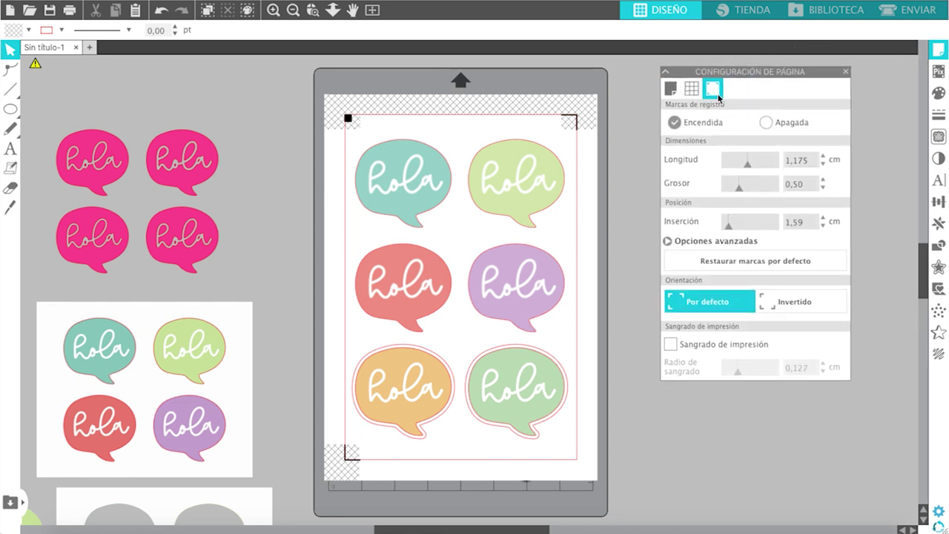
left_click(671, 345)
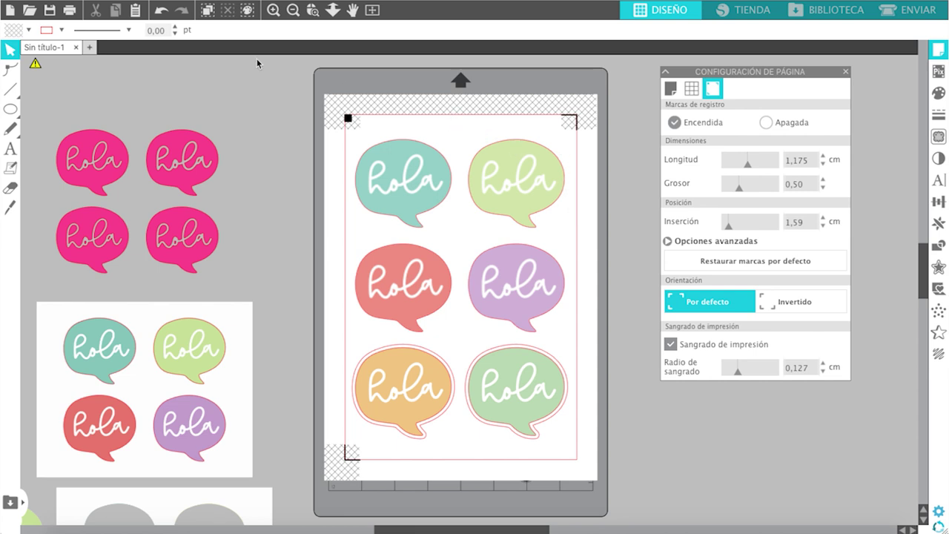
- Check the bleed around all six speech bubbles in the print preview, and leave the preview without printing
left_click(141, 0)
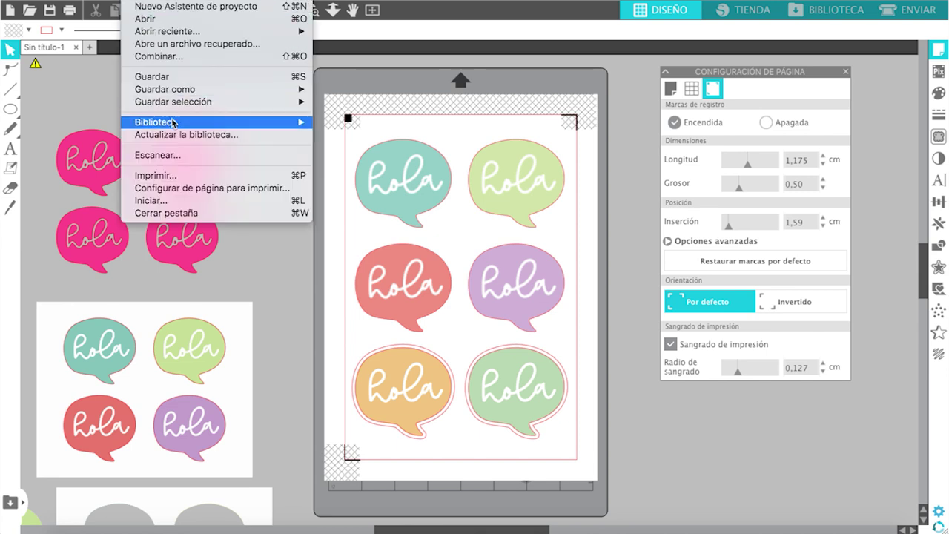
left_click(163, 176)
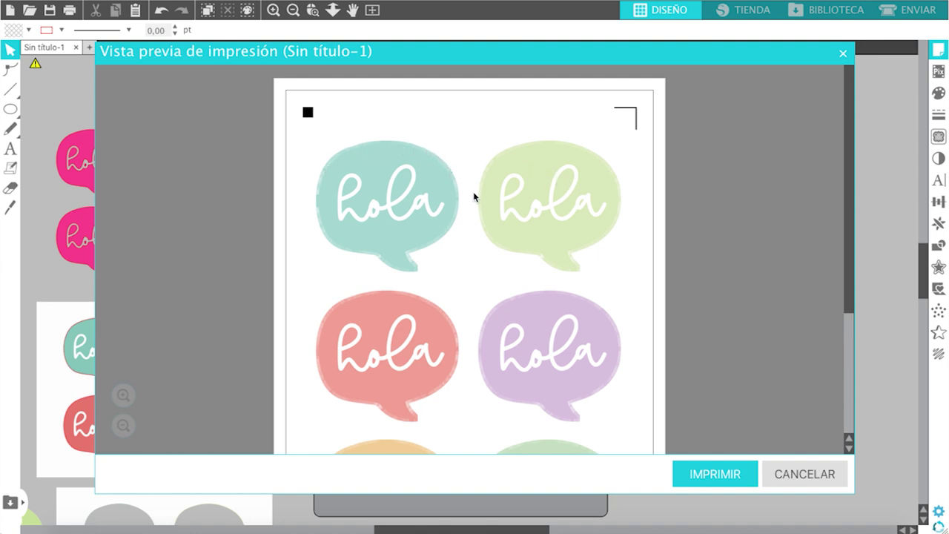
scroll(604, 256, "down", 5)
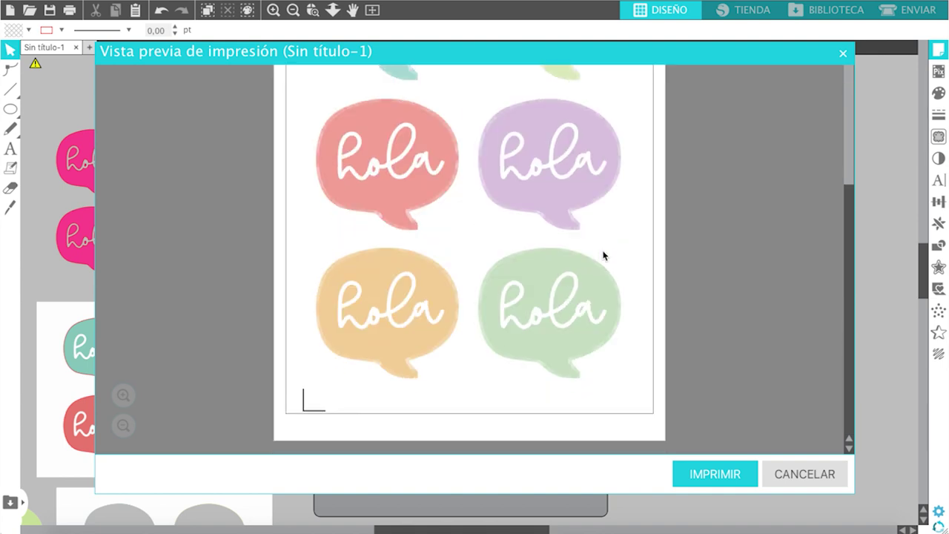
scroll(604, 255, "up", 5)
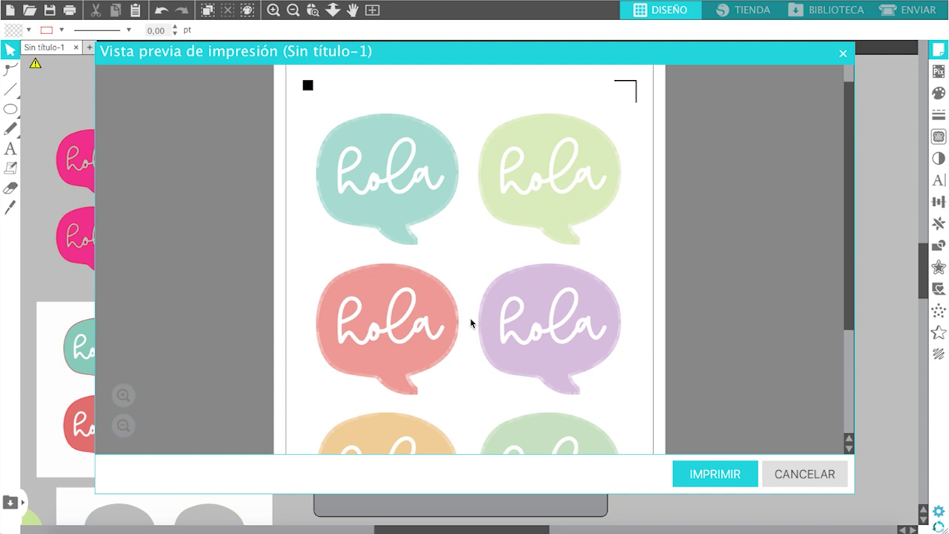
scroll(471, 323, "down", 5)
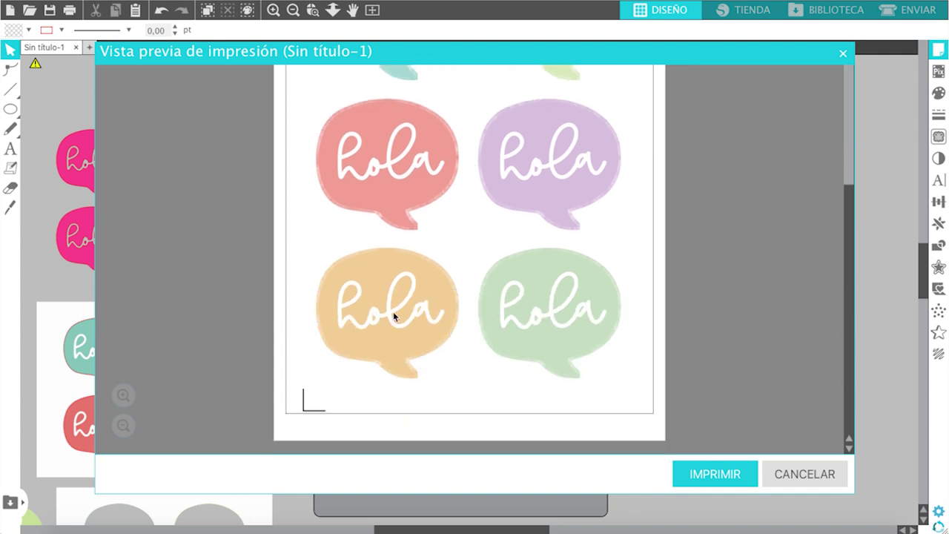
left_click(801, 472)
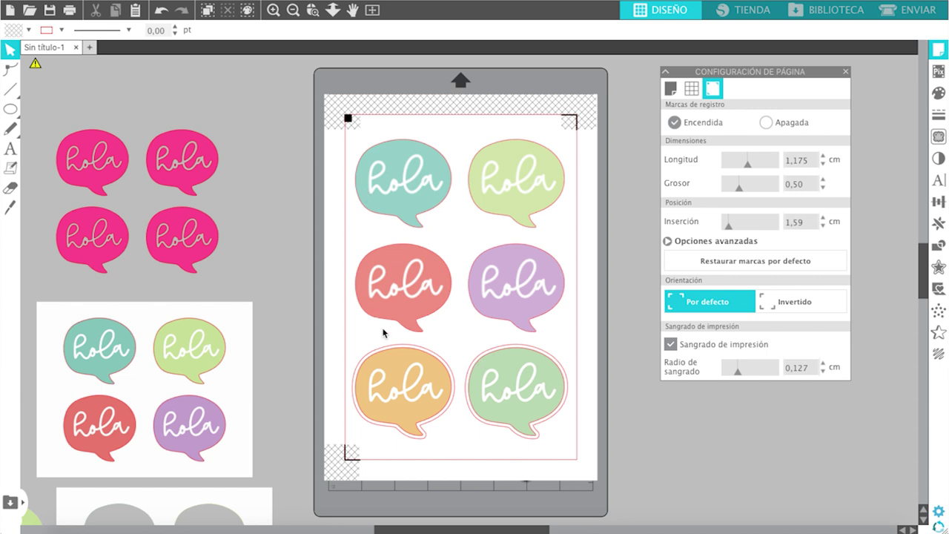
- Fill the outer offset shapes around the orange and green bubbles in the bottom row with white
left_click(425, 351)
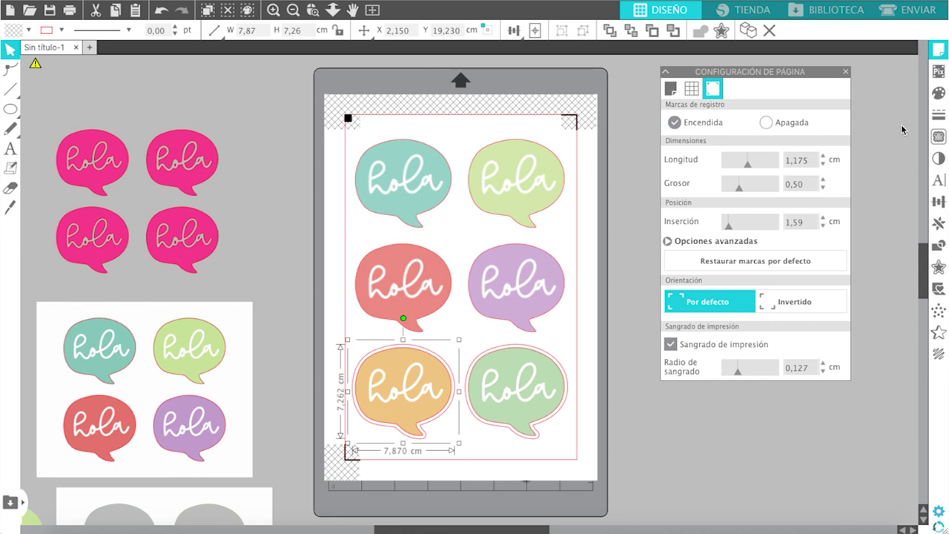
left_click(941, 98)
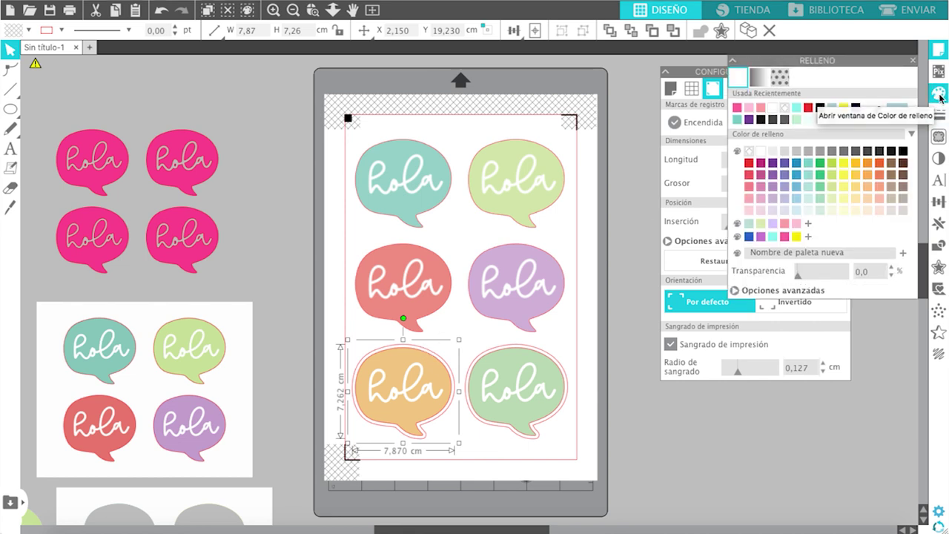
left_click_drag(826, 65, 789, 144)
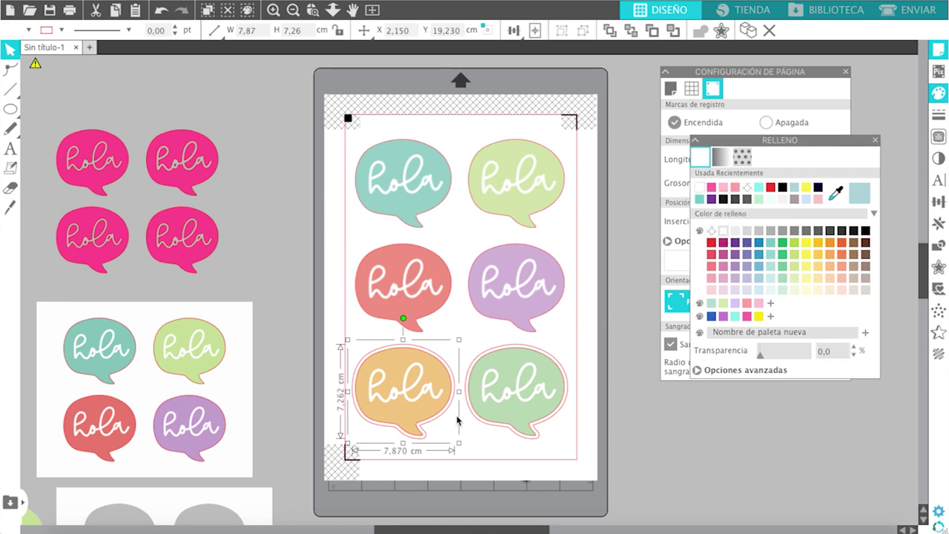
left_click(546, 352)
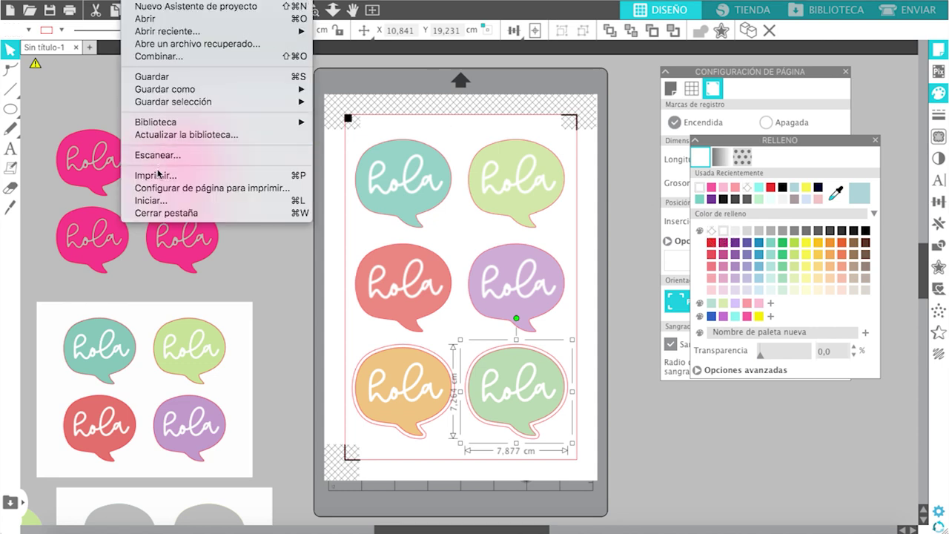
- Check the edges of the bottom-row bubbles in the print preview without printing, and close the fill and page setup settings
left_click(157, 178)
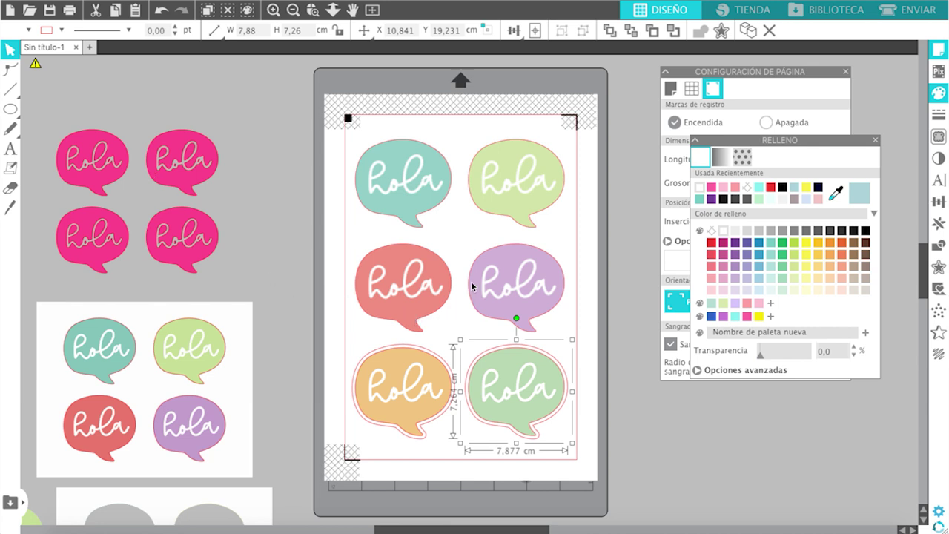
scroll(472, 286, "down", 3)
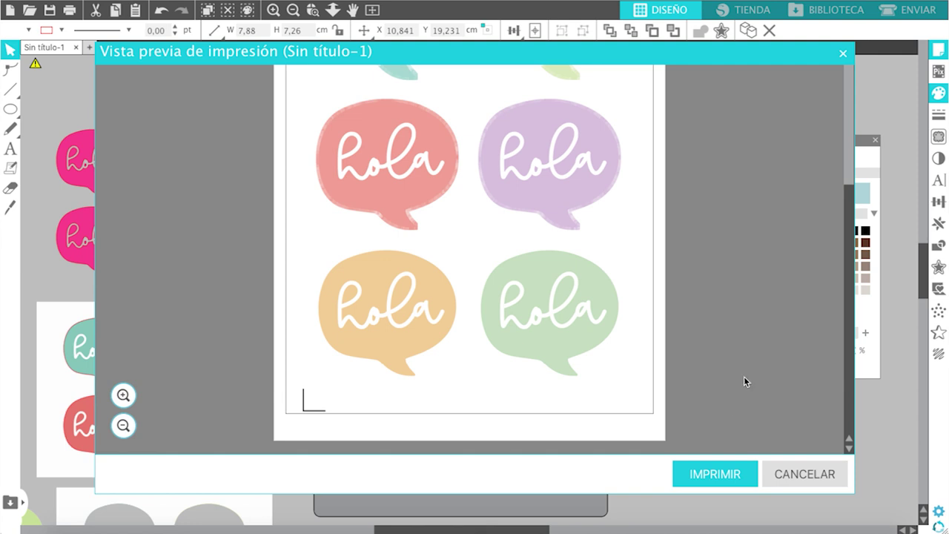
left_click(801, 478)
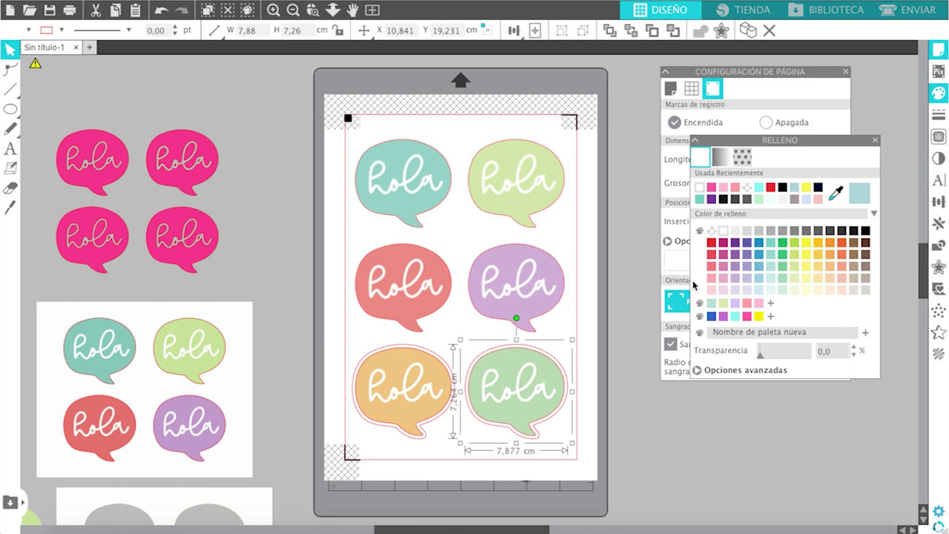
left_click(876, 140)
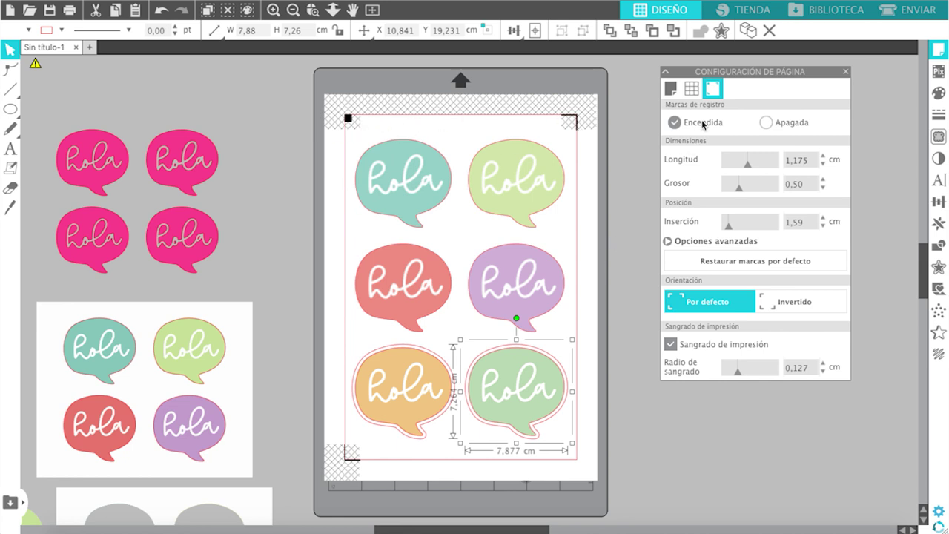
left_click(846, 72)
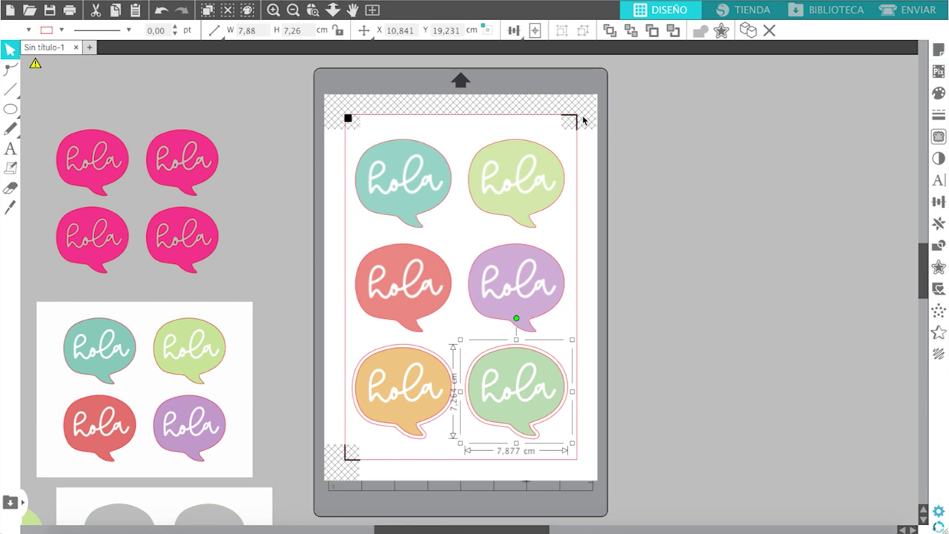
- Print the page of speech bubbles on the HP DeskJet 3700 series 2 printer with the Color preset
left_click(126, 0)
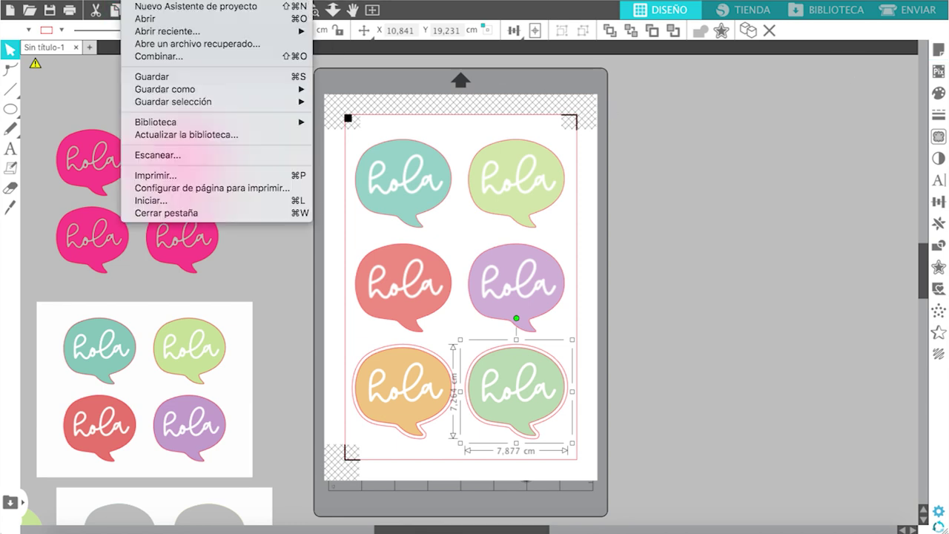
left_click(164, 176)
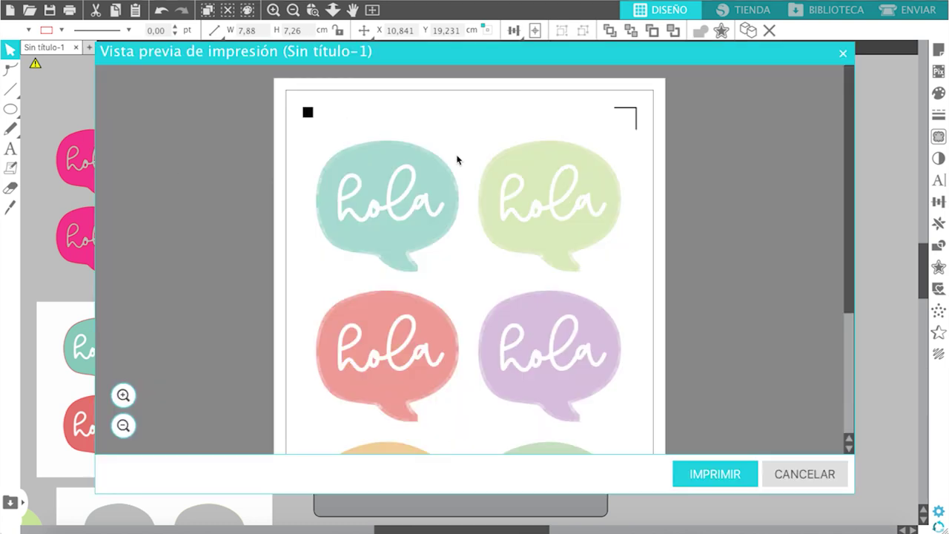
scroll(668, 275, "down", 5)
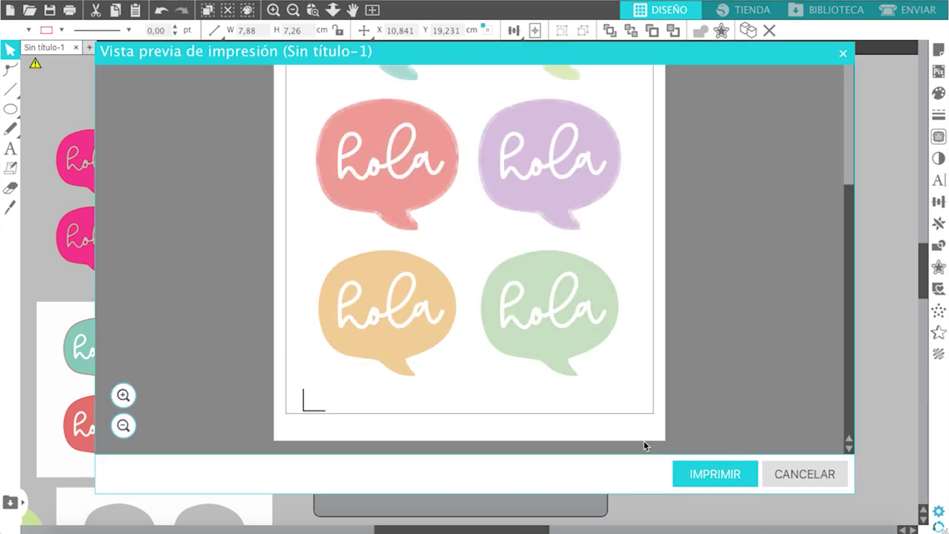
left_click(709, 475)
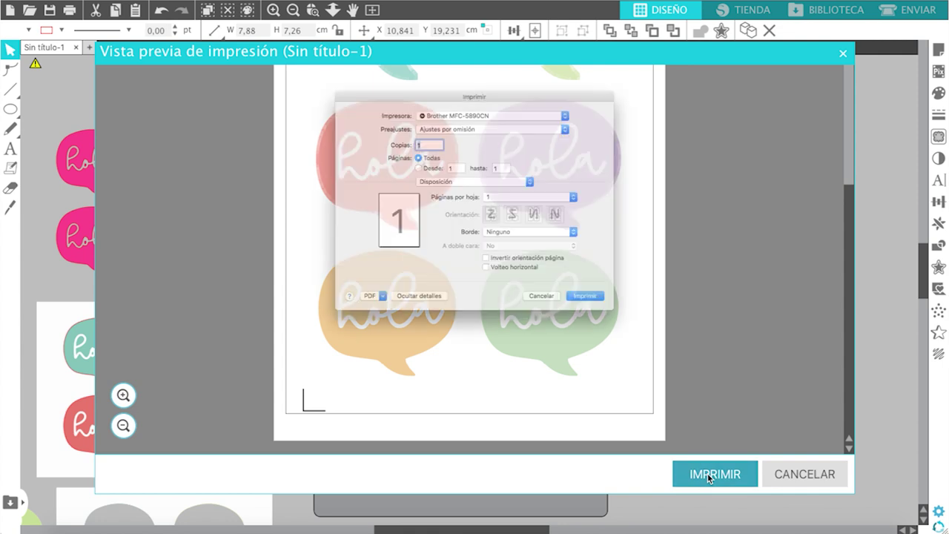
left_click(602, 81)
left_click(526, 90)
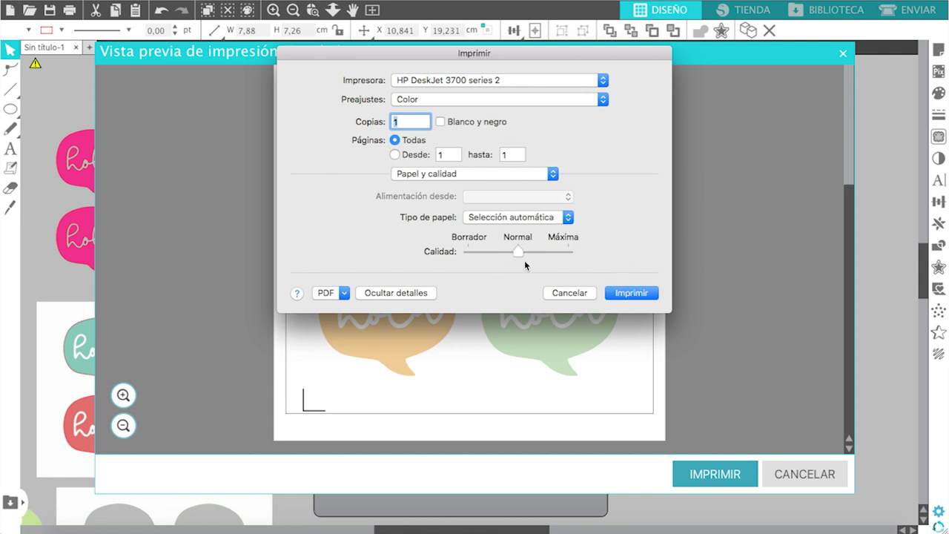
left_click(630, 293)
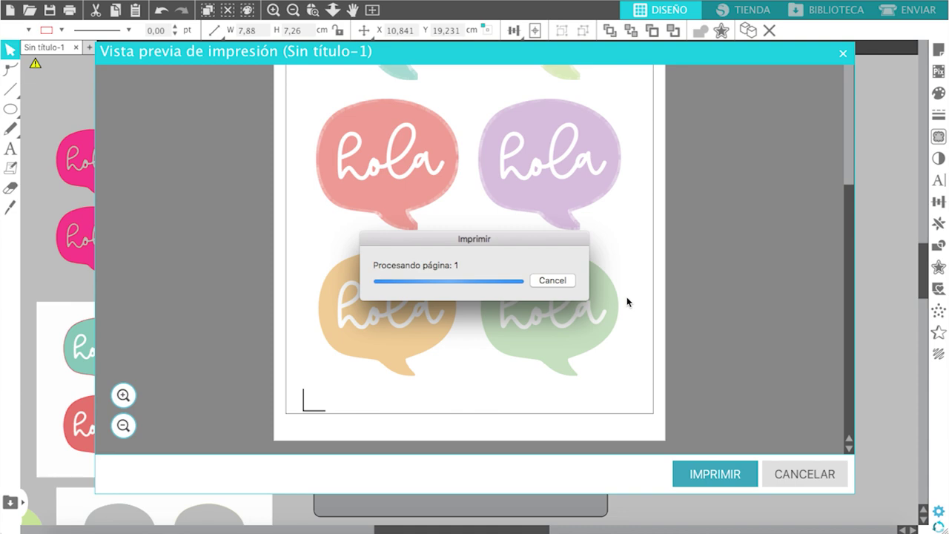